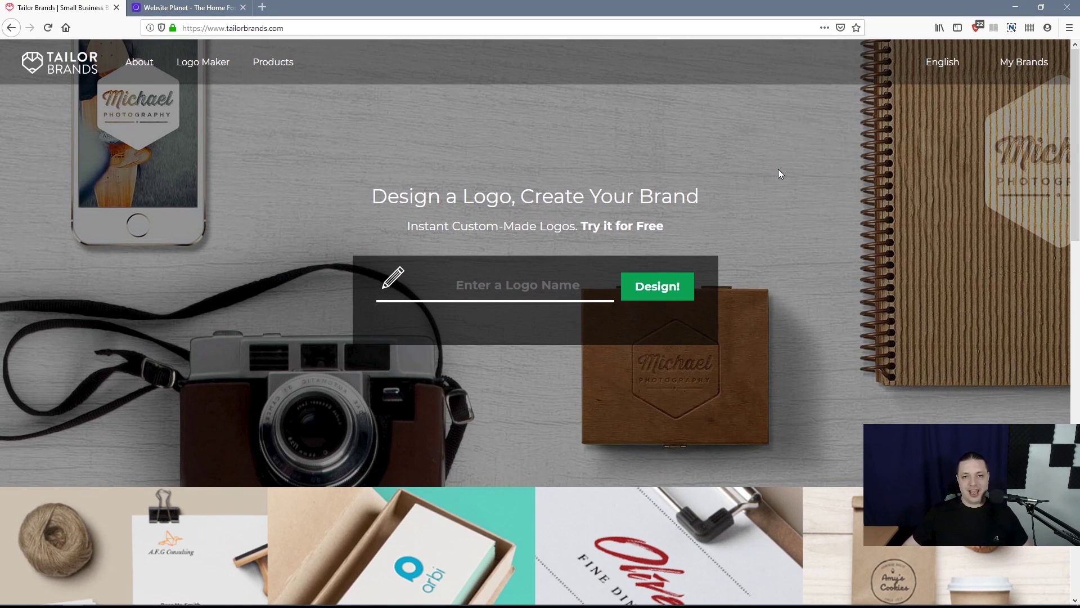
Step: Look over the Tailor Brands homepage down to its footer and view the Website Planet homepage
{"action": "scroll", "coordinate": [817, 358], "scroll_direction": "down", "scroll_amount": 12}
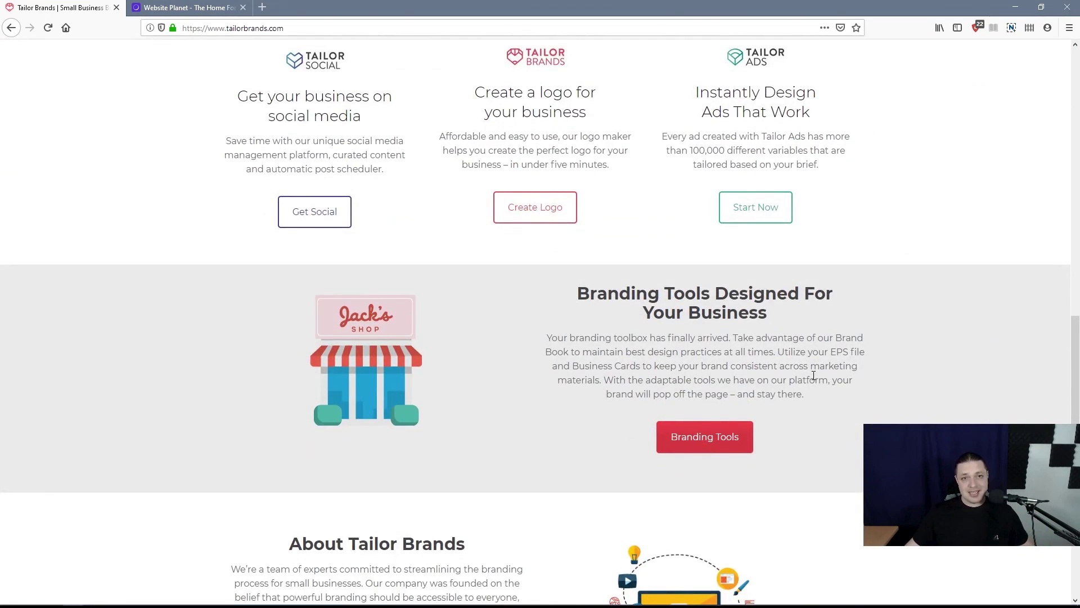
{"action": "scroll", "coordinate": [813, 376], "scroll_direction": "down", "scroll_amount": 4}
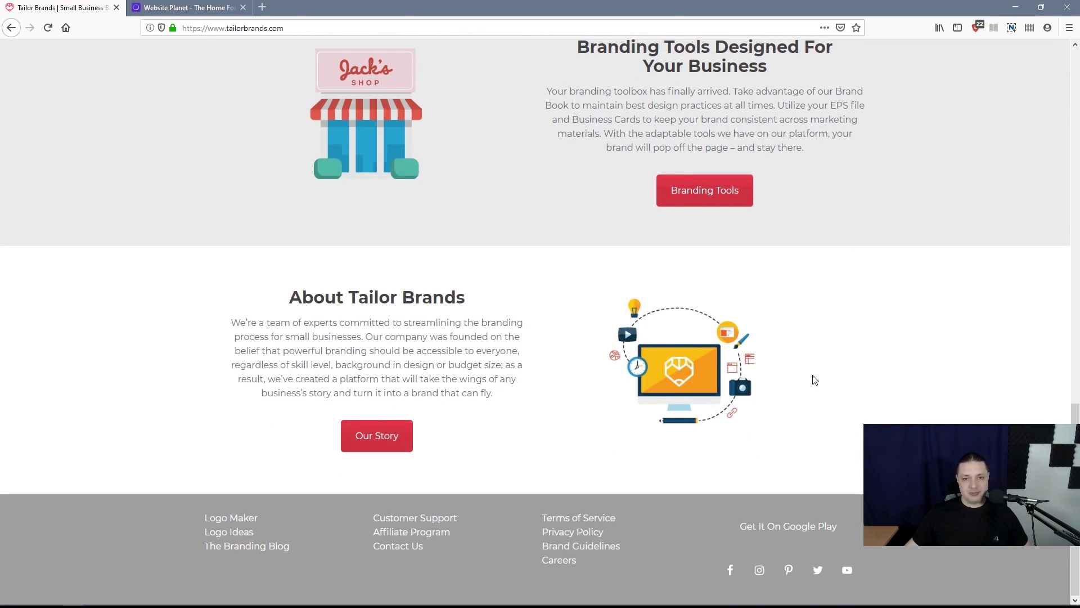
{"action": "scroll", "coordinate": [812, 419], "scroll_direction": "up", "scroll_amount": 15}
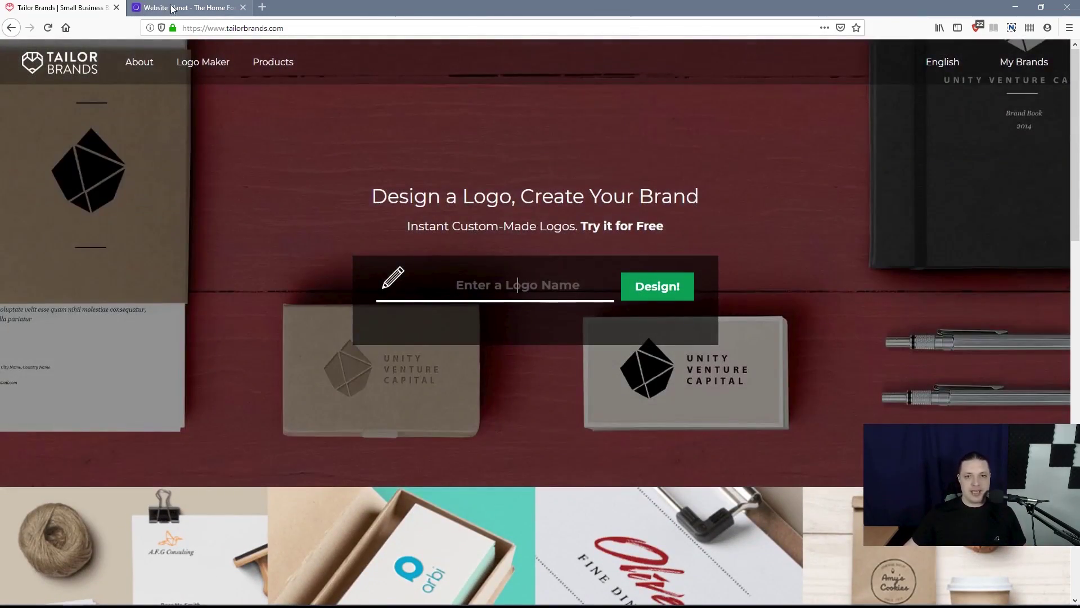
{"action": "left_click", "coordinate": [172, 9]}
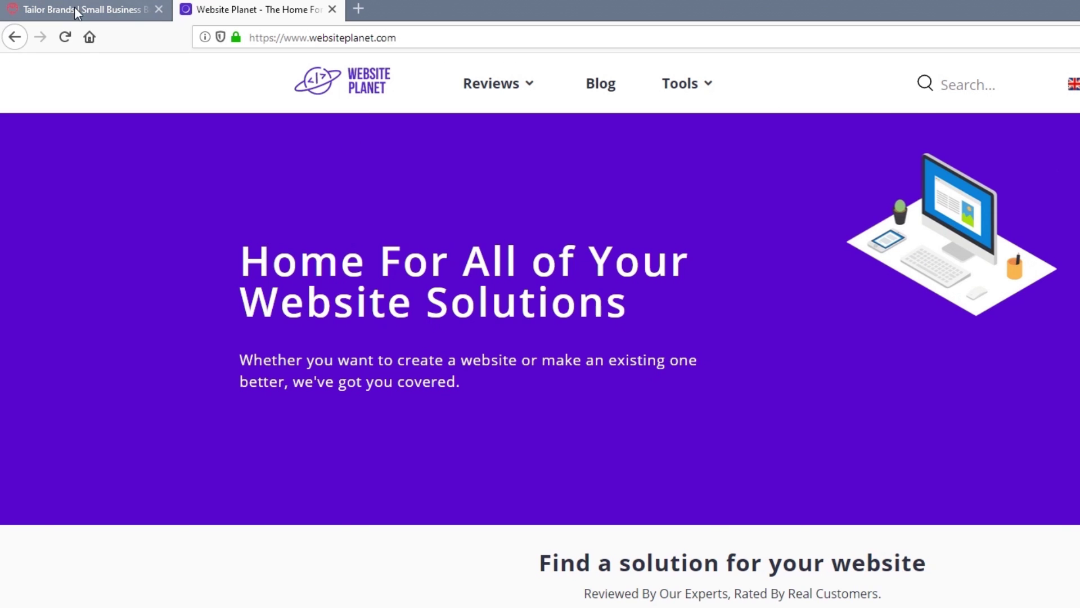
Step: Start a new logo design on the Tailor Brands site with the logo name "Website Planet" and no tagline
{"action": "left_click", "coordinate": [77, 10]}
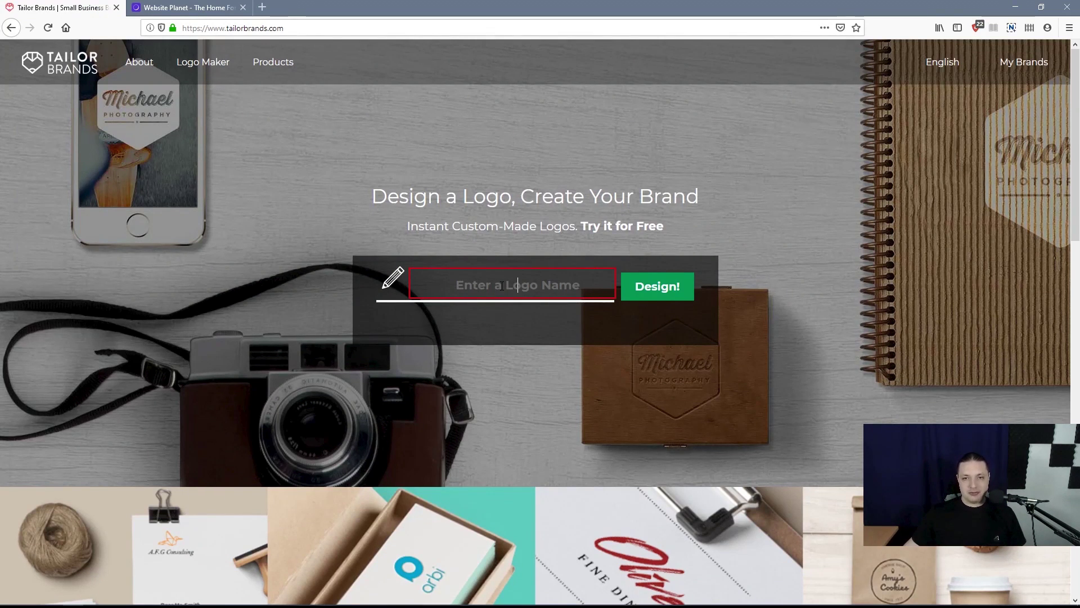
{"action": "type", "text": "Website"}
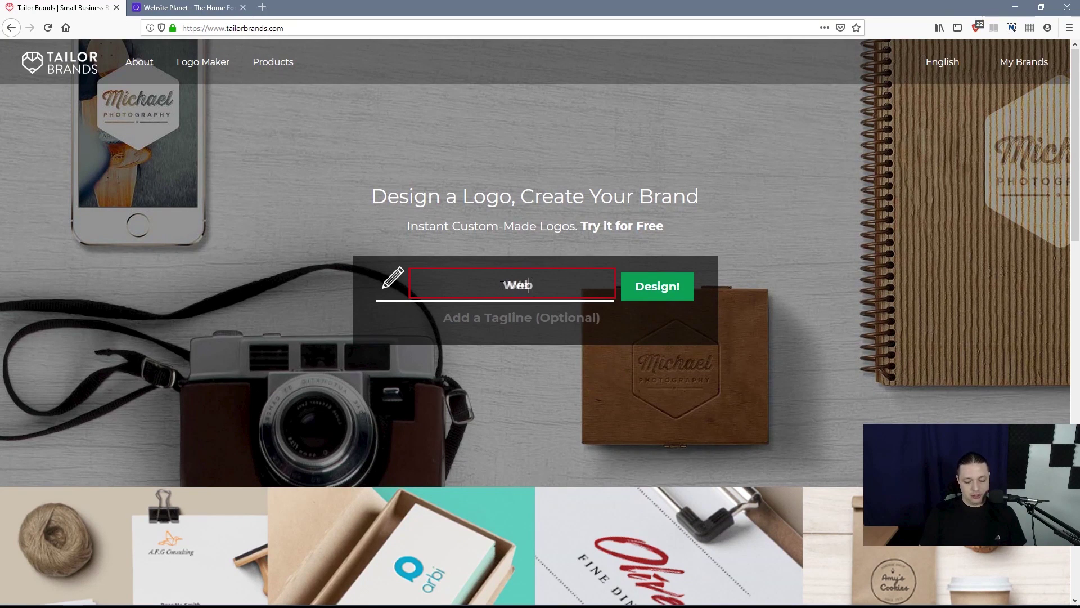
{"action": "type", "text": " Planet"}
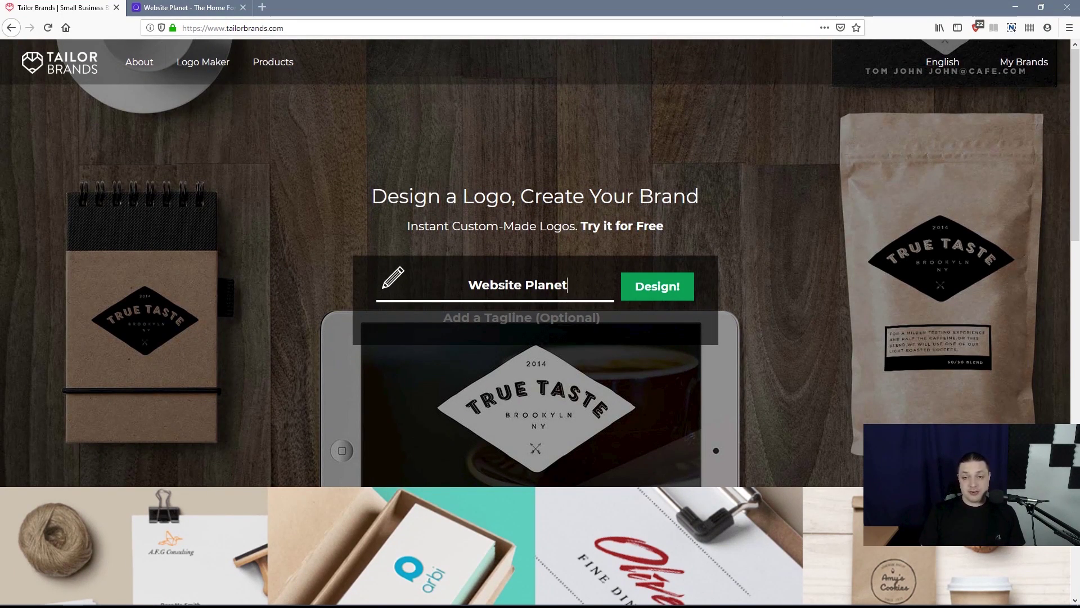
{"action": "key", "text": "Return"}
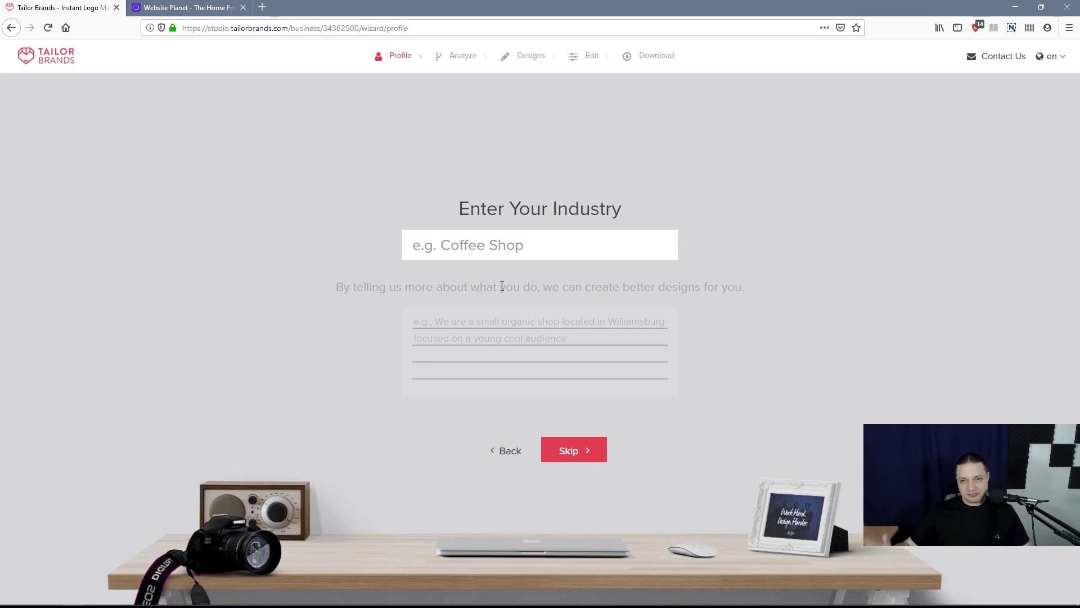
{"action": "left_click", "coordinate": [551, 247]}
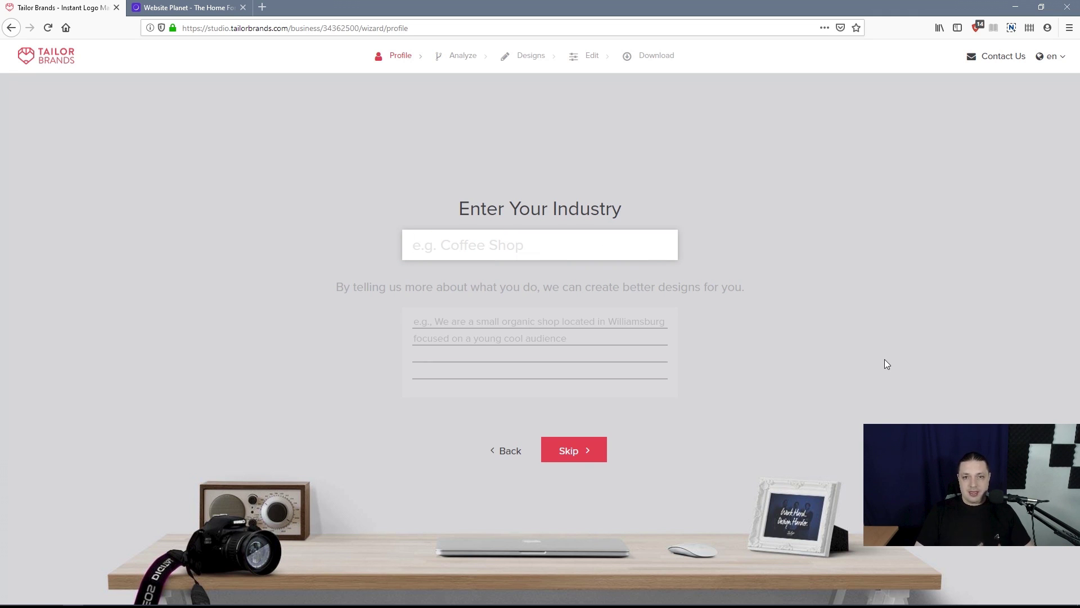
{"action": "type", "text": "blog"}
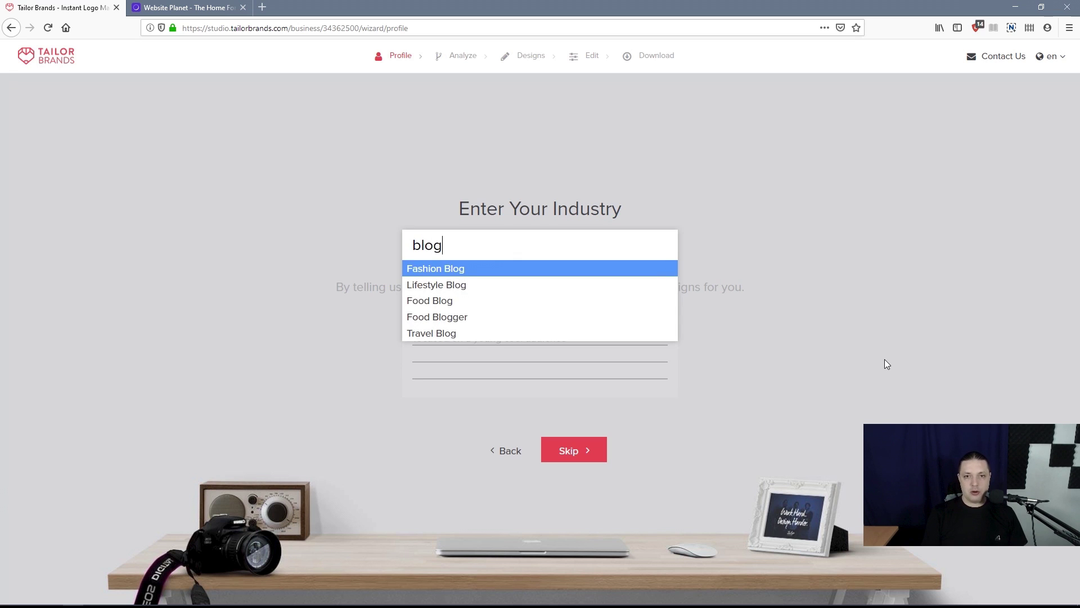
{"action": "key", "text": "BackSpace"}
{"action": "key", "text": "BackSpace"}
{"action": "key", "text": "BackSpace"}
{"action": "key", "text": "BackSpace"}
Step: Set the industry to the suggested "Web Design" entry, leave the description empty, and continue to the logo type selection
{"action": "type", "text": "web"}
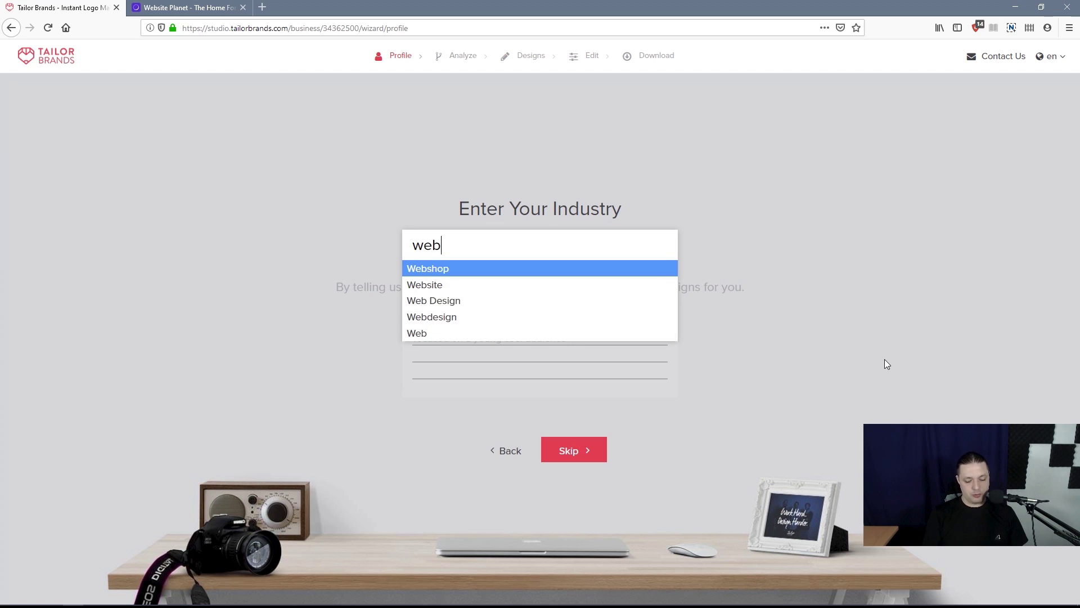
{"action": "key", "text": "Down"}
{"action": "key", "text": "Down"}
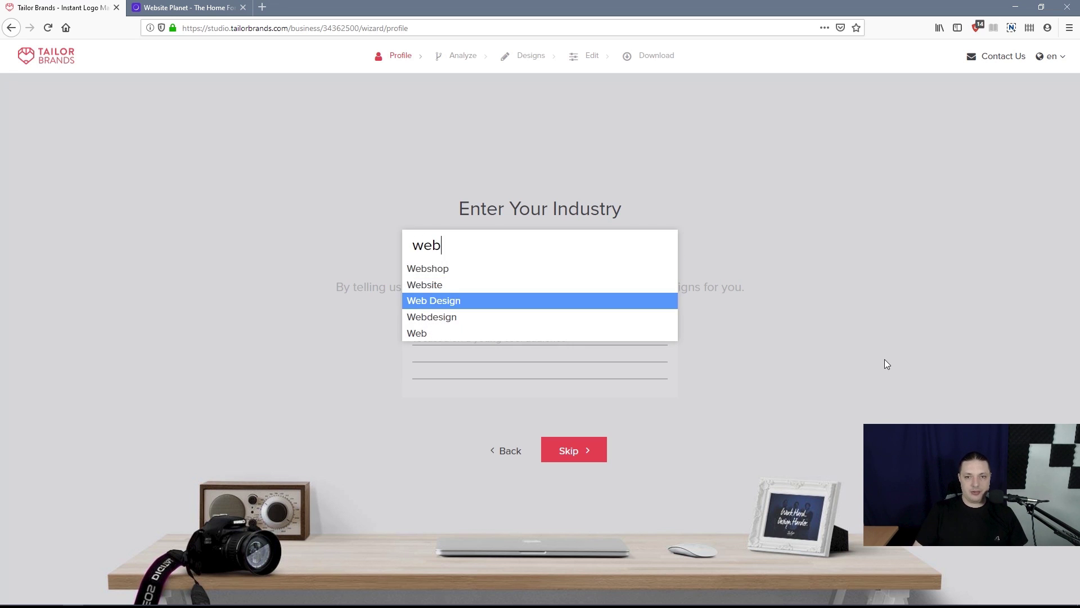
{"action": "key", "text": "Return"}
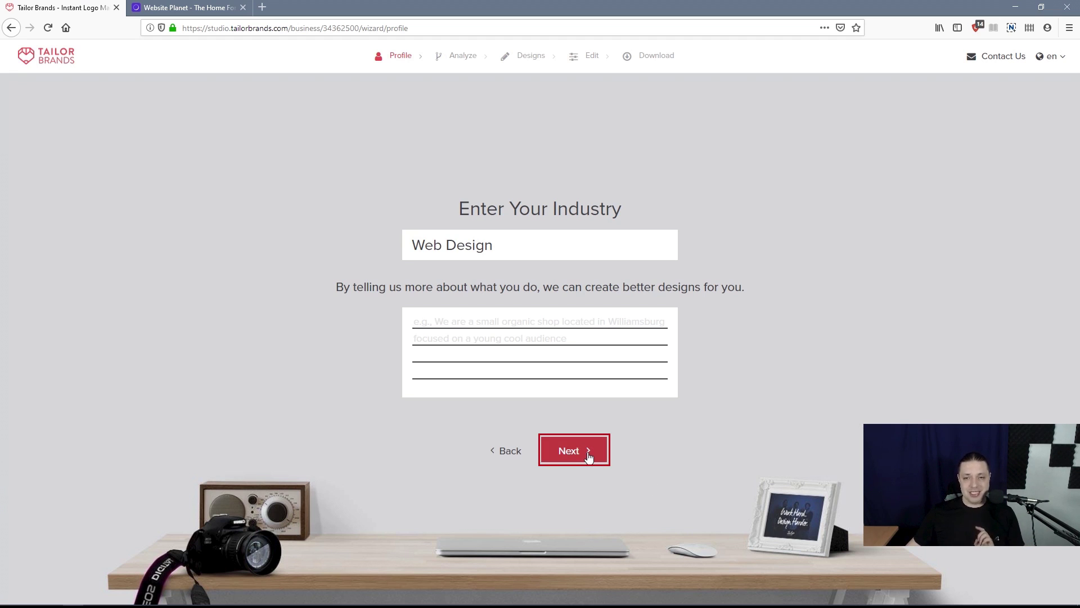
{"action": "left_click", "coordinate": [588, 453]}
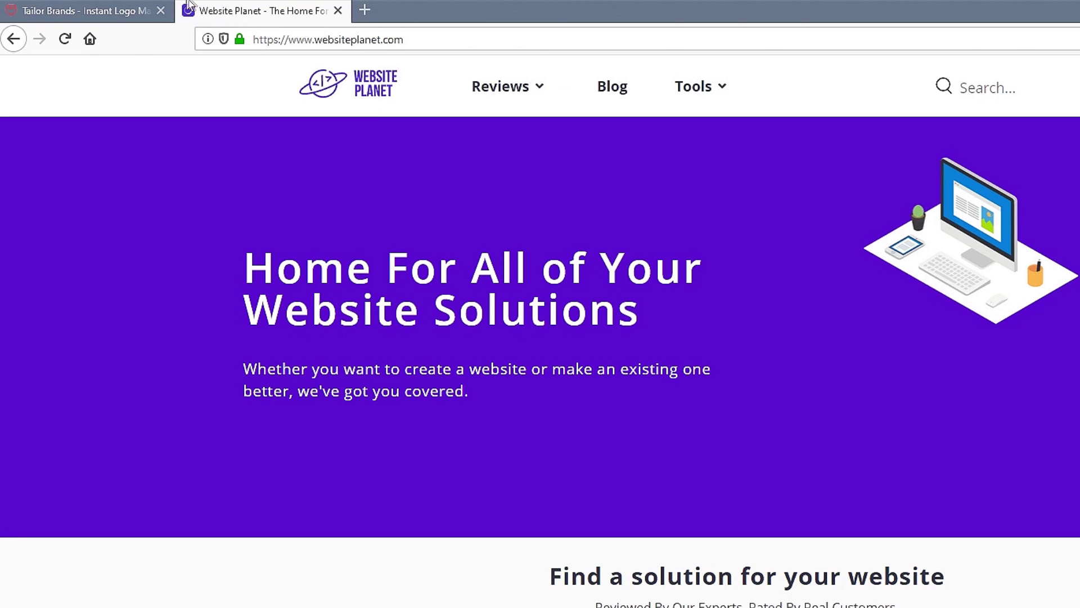
Step: Return to the Tailor Brands logo wizard and choose the Icon Based logo type
{"action": "left_click", "coordinate": [84, 10]}
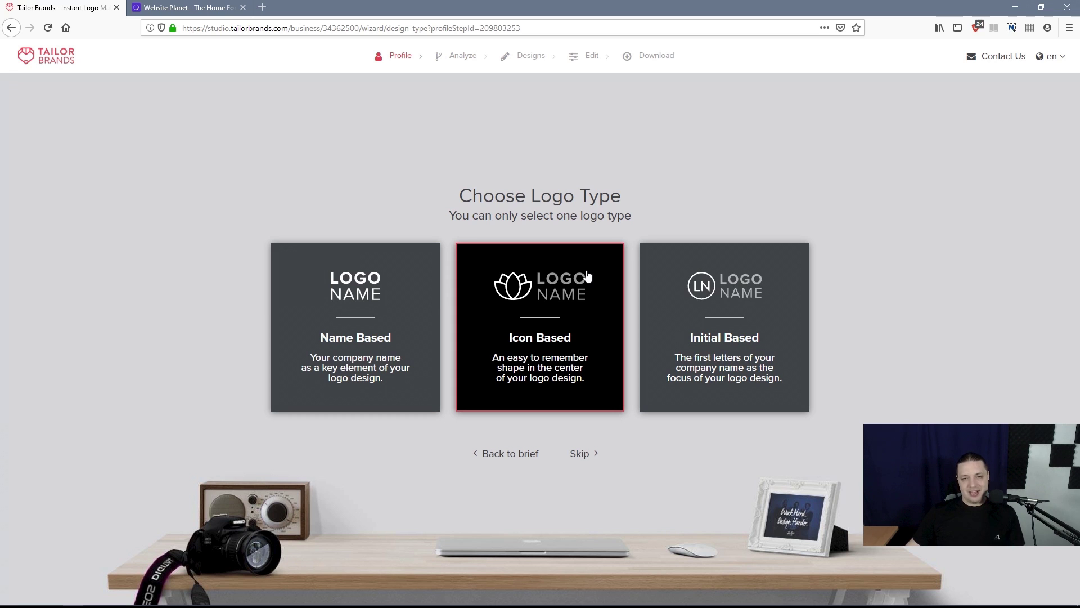
{"action": "left_click", "coordinate": [584, 279]}
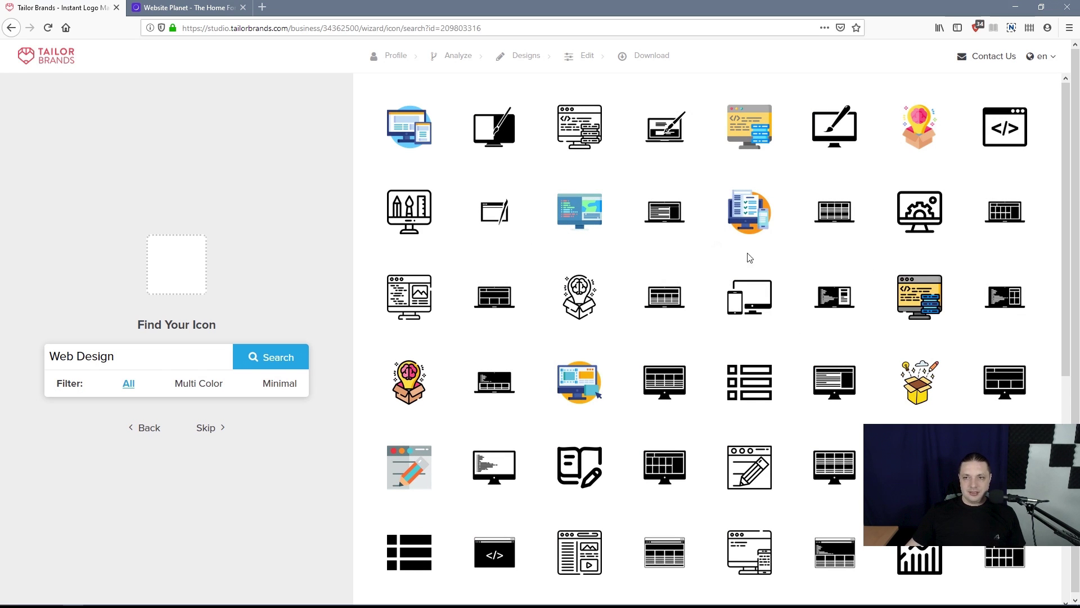
Step: Look through the icons suggested for "Web Design" in the icon finder
{"action": "scroll", "coordinate": [669, 270], "scroll_direction": "down", "scroll_amount": 6}
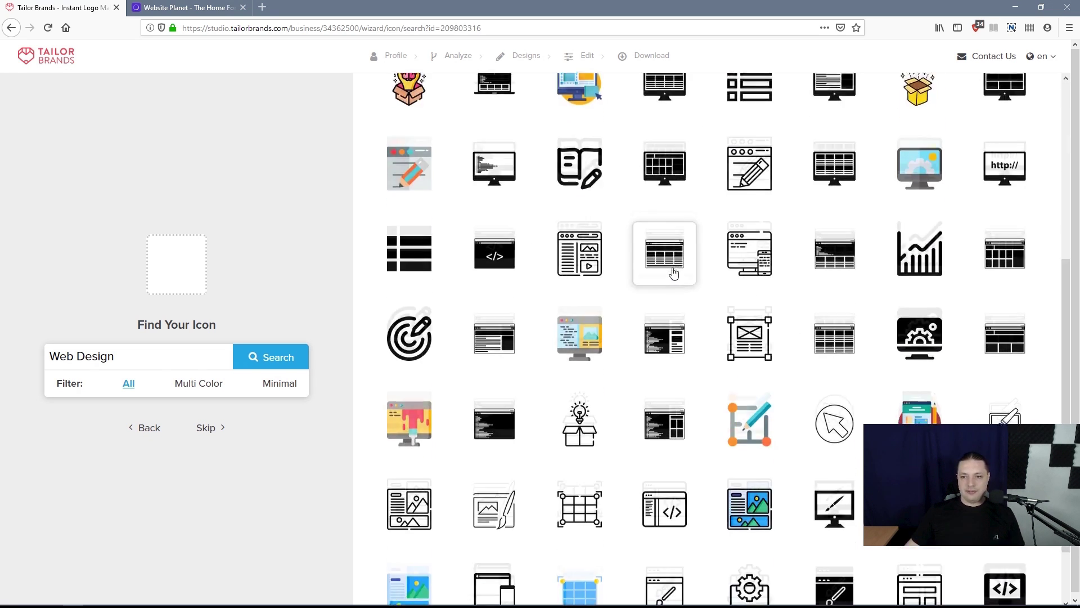
{"action": "scroll", "coordinate": [839, 447], "scroll_direction": "up", "scroll_amount": 6}
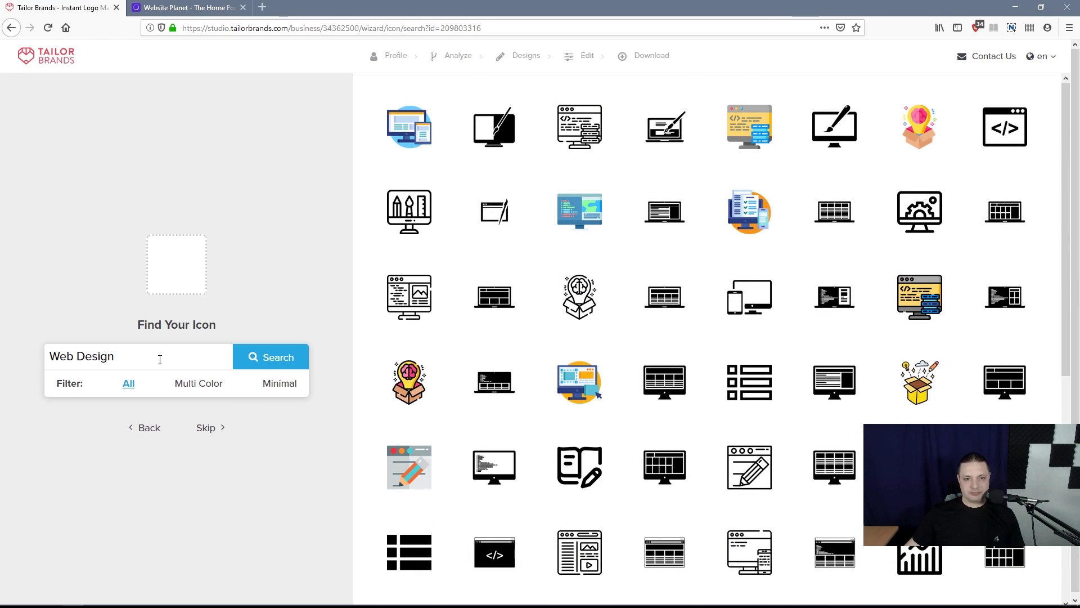
{"action": "mouse_move", "coordinate": [104, 359]}
{"action": "left_mouse_down"}
{"action": "mouse_move", "coordinate": [92, 358]}
{"action": "mouse_move", "coordinate": [115, 358]}
{"action": "left_mouse_up"}
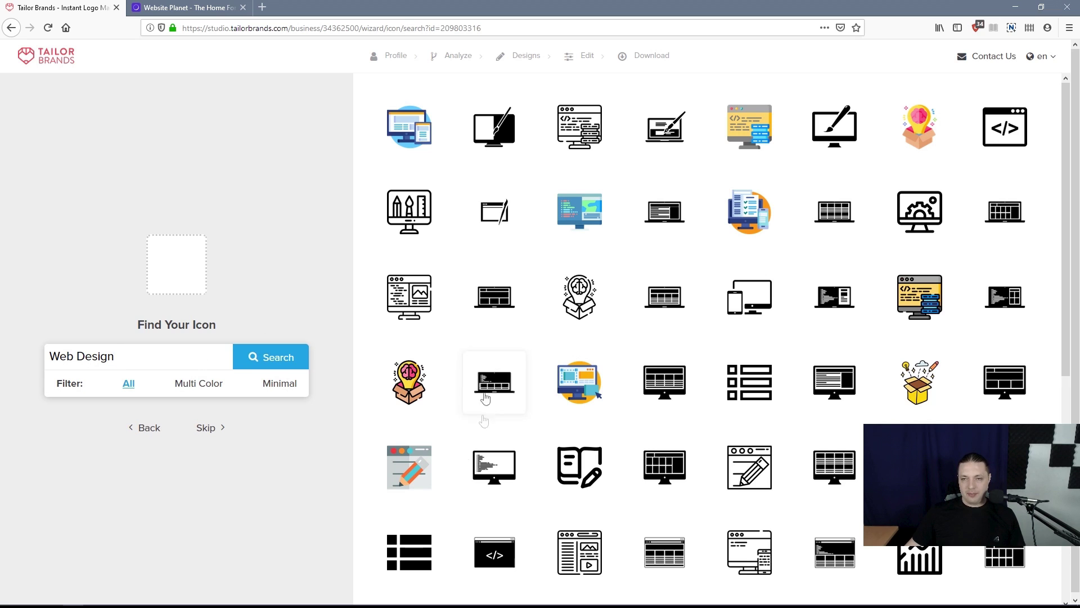
{"action": "left_click_drag", "start_coordinate": [139, 354], "coordinate": [49, 346]}
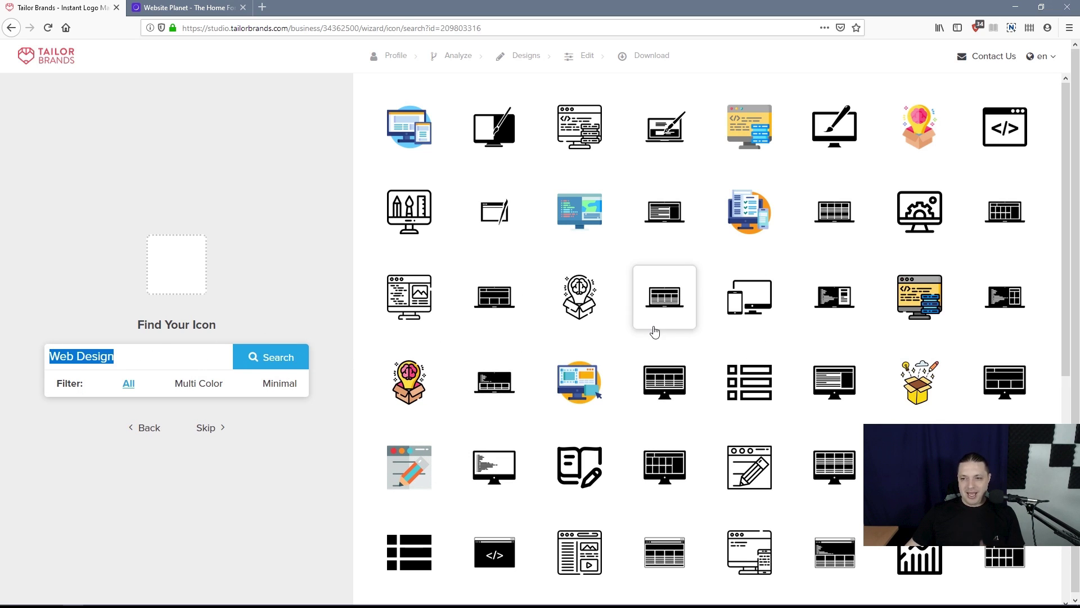
{"action": "scroll", "coordinate": [671, 351], "scroll_direction": "down", "scroll_amount": 6}
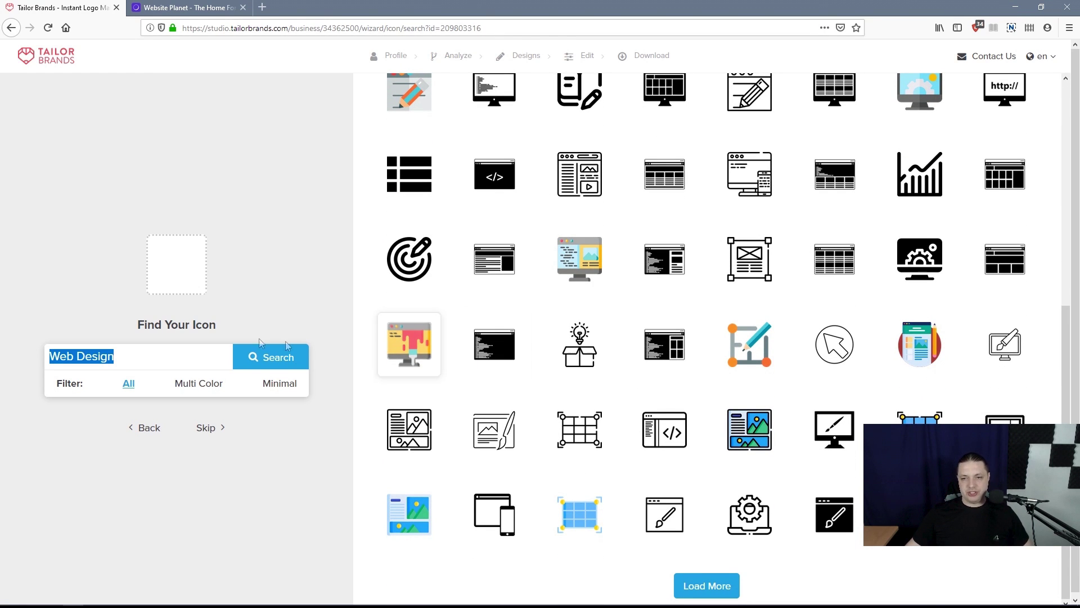
{"action": "left_click", "coordinate": [157, 361]}
{"action": "scroll", "coordinate": [495, 405], "scroll_direction": "up", "scroll_amount": 6}
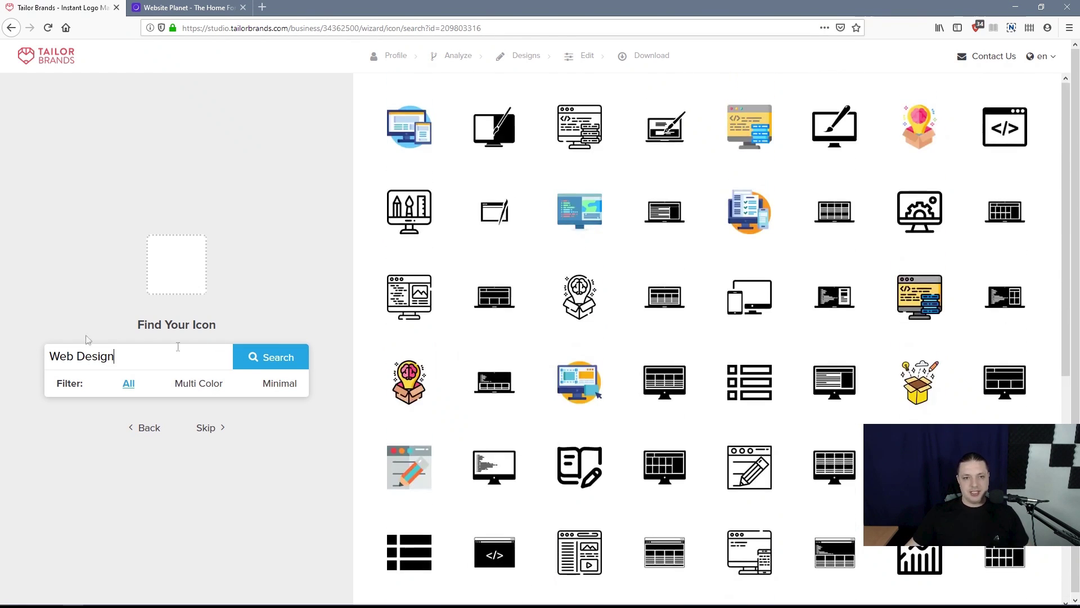
Step: Replace the icon search term with "pies" and run the search
{"action": "left_click", "coordinate": [158, 358]}
{"action": "left_click_drag", "start_coordinate": [158, 358], "coordinate": [1, 354]}
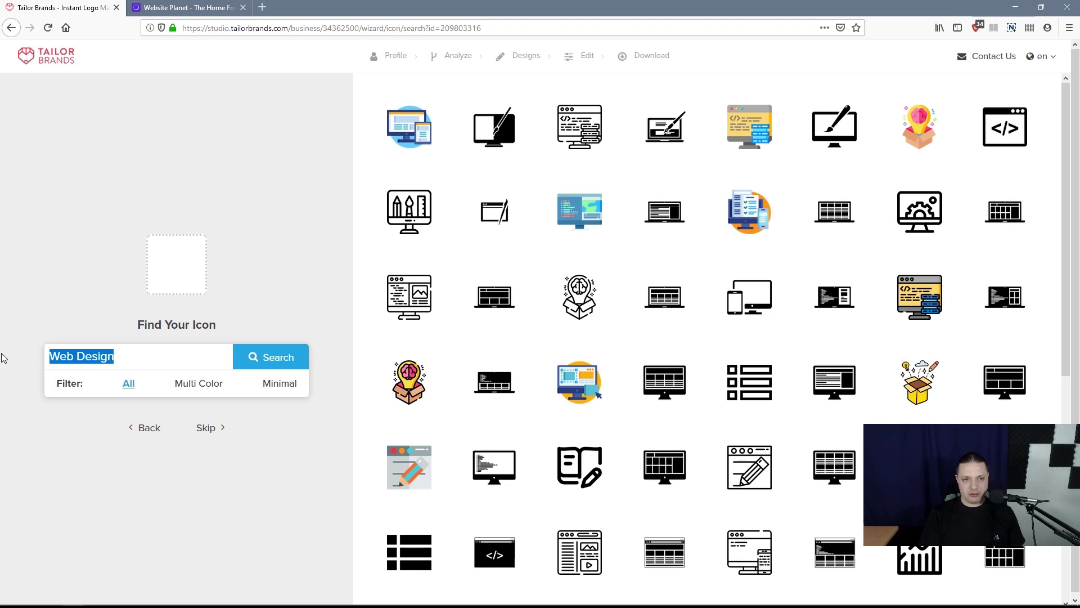
{"action": "key", "text": "BackSpace"}
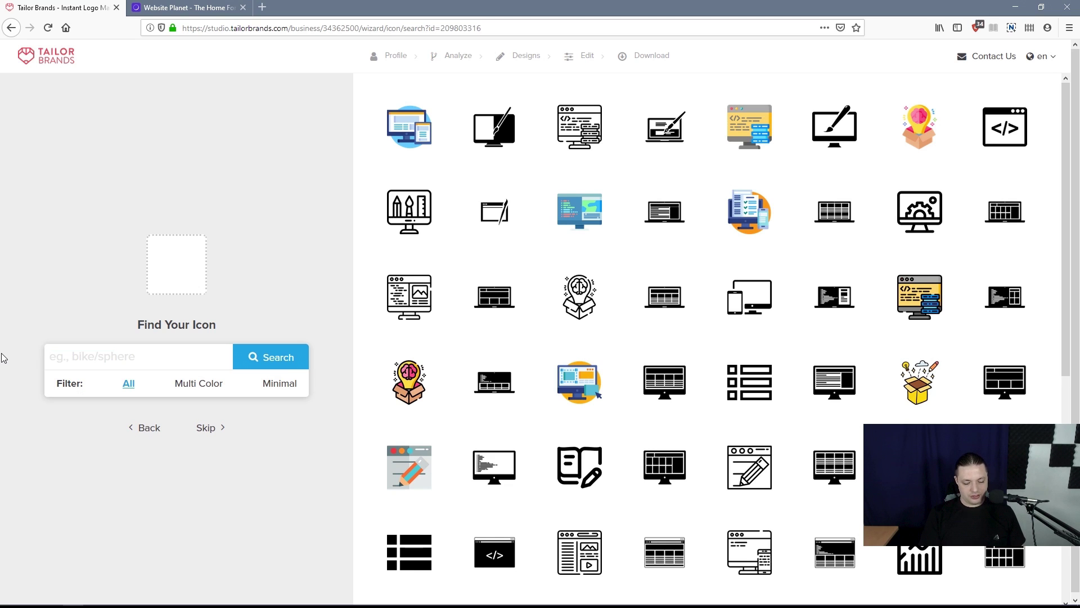
{"action": "type", "text": "pies"}
{"action": "key", "text": "Return"}
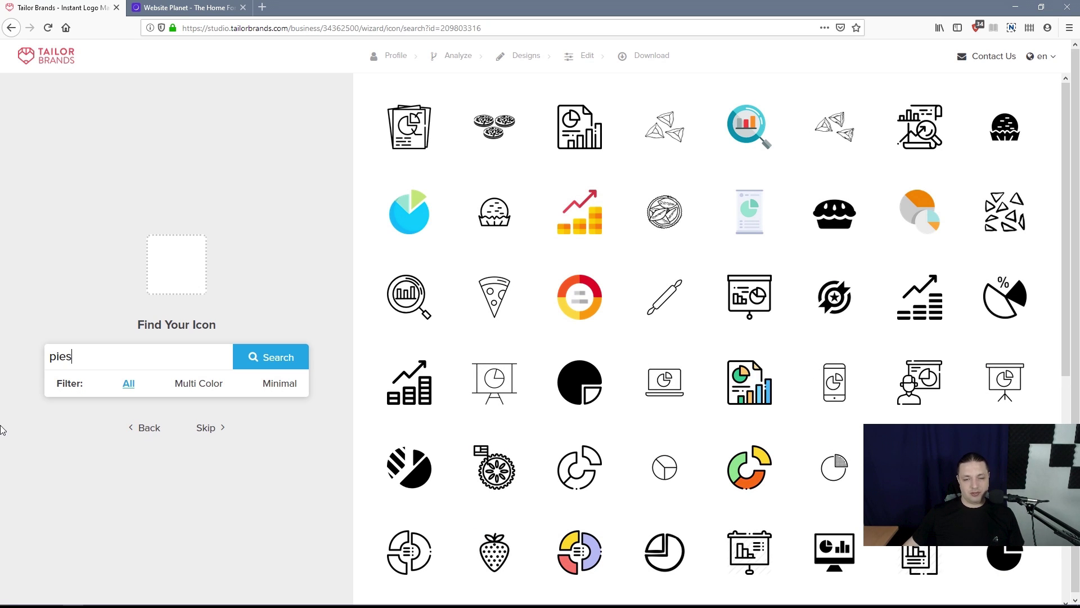
Step: Replace the icon search term with "planet" and run the search
{"action": "left_click_drag", "start_coordinate": [118, 361], "coordinate": [1, 352]}
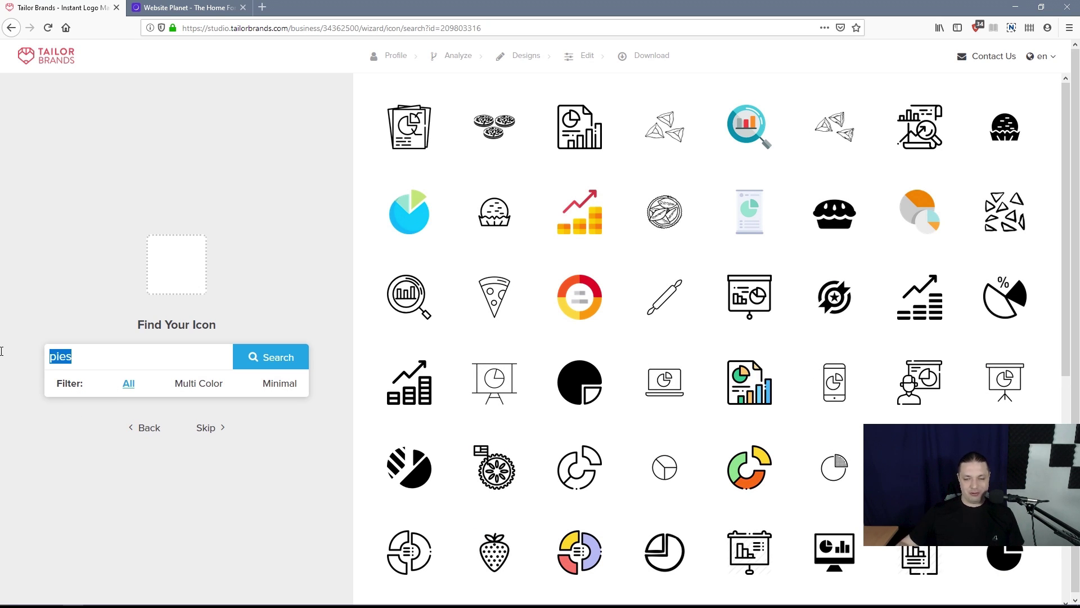
{"action": "key", "text": "BackSpace"}
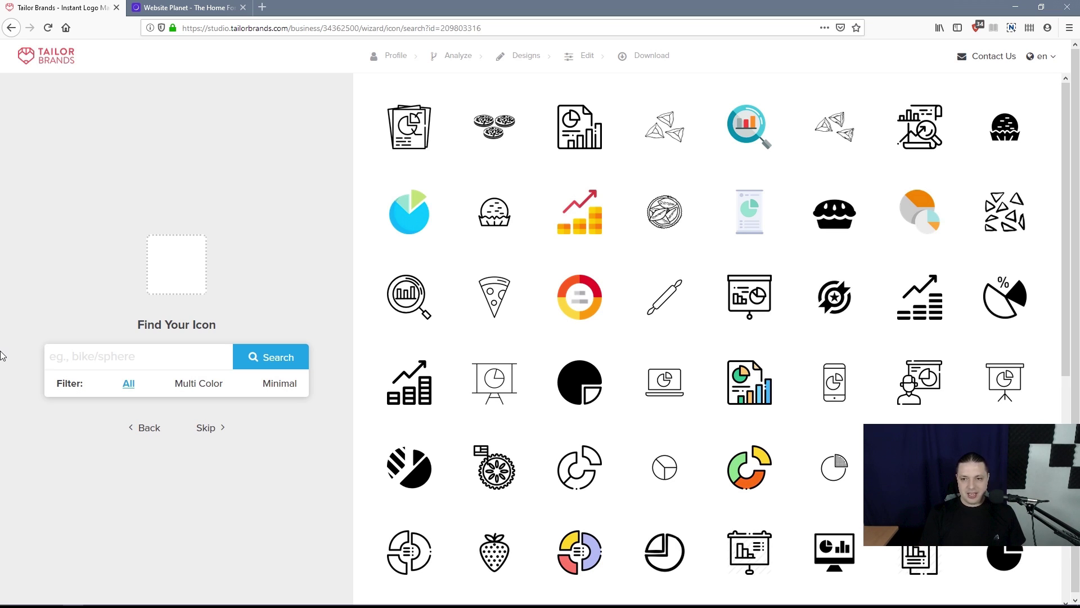
{"action": "type", "text": "plan"}
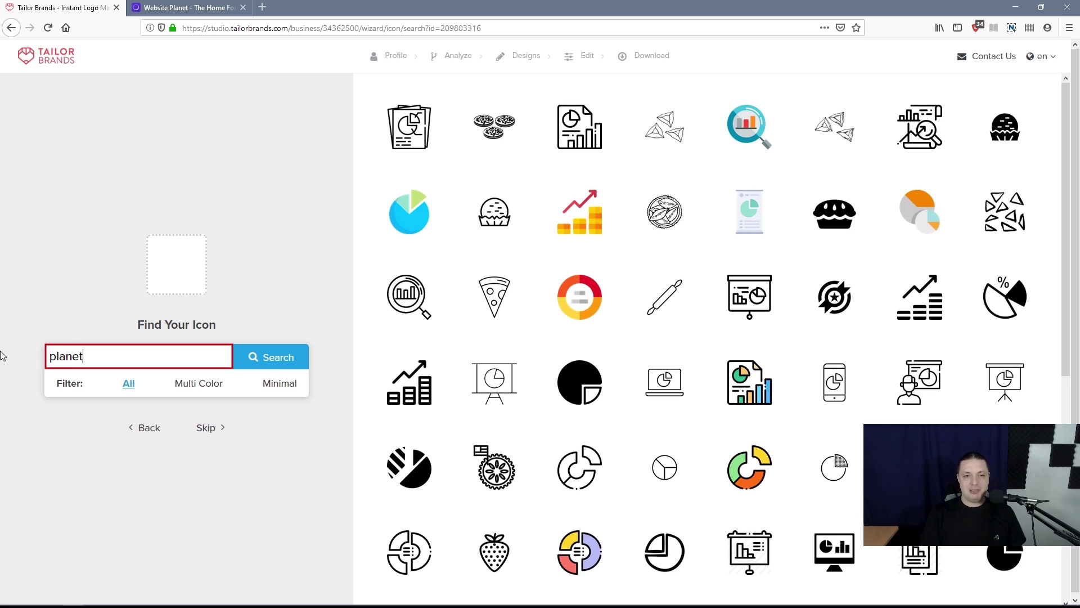
{"action": "type", "text": "et"}
{"action": "key", "text": "Return"}
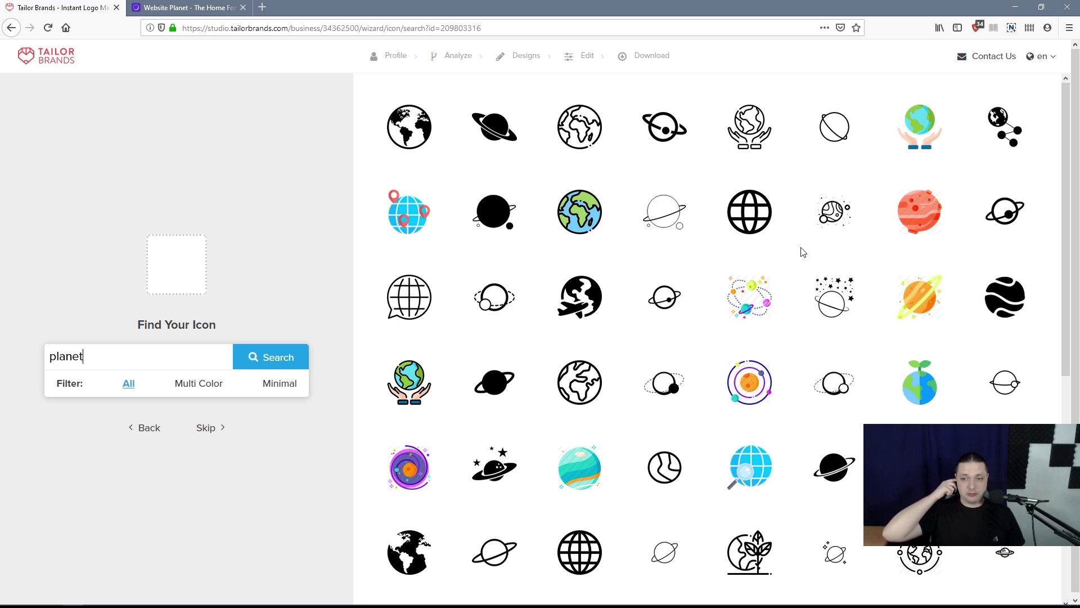
Step: Browse the planet icons for a suitable logo symbol, loading two further batches of results
{"action": "scroll", "coordinate": [979, 410], "scroll_direction": "down", "scroll_amount": 5}
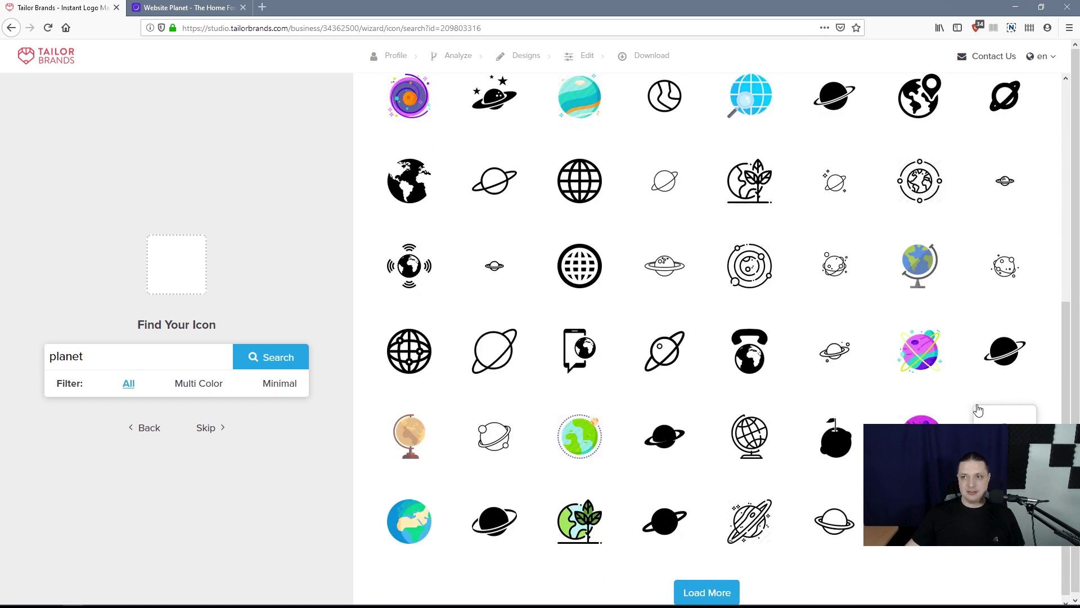
{"action": "scroll", "coordinate": [506, 329], "scroll_direction": "down", "scroll_amount": 1}
{"action": "left_click", "coordinate": [726, 585]}
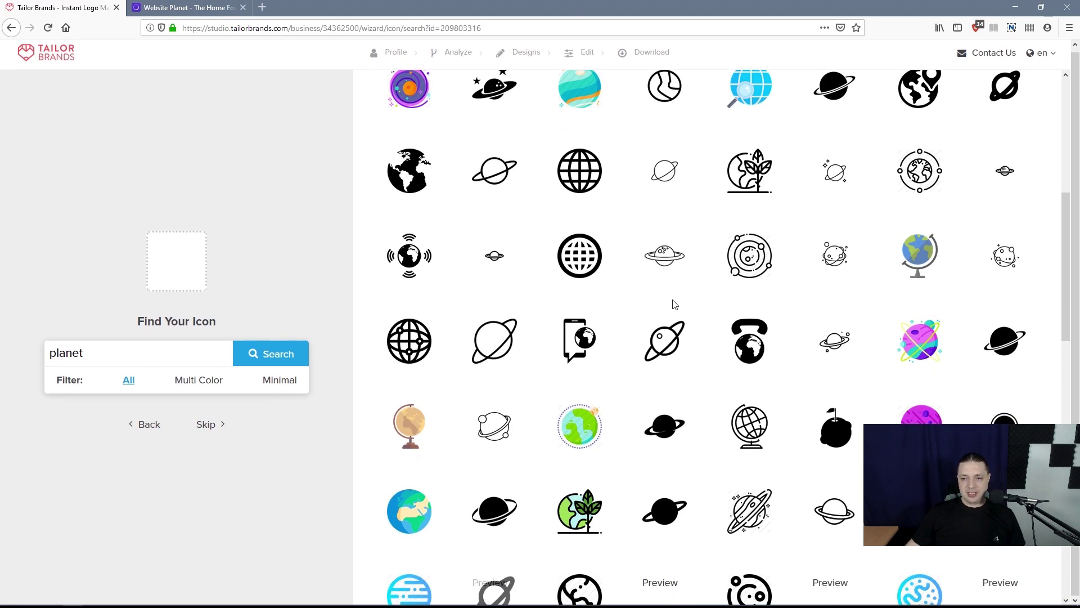
{"action": "scroll", "coordinate": [673, 303], "scroll_direction": "down", "scroll_amount": 6}
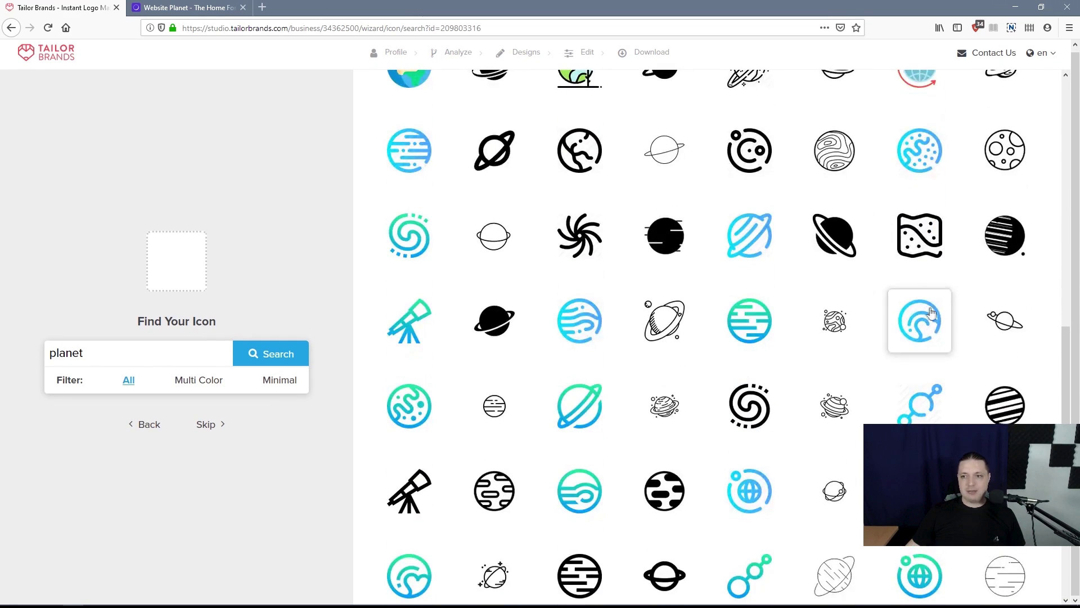
{"action": "scroll", "coordinate": [952, 304], "scroll_direction": "down", "scroll_amount": 2}
{"action": "scroll", "coordinate": [952, 304], "scroll_direction": "up", "scroll_amount": 3}
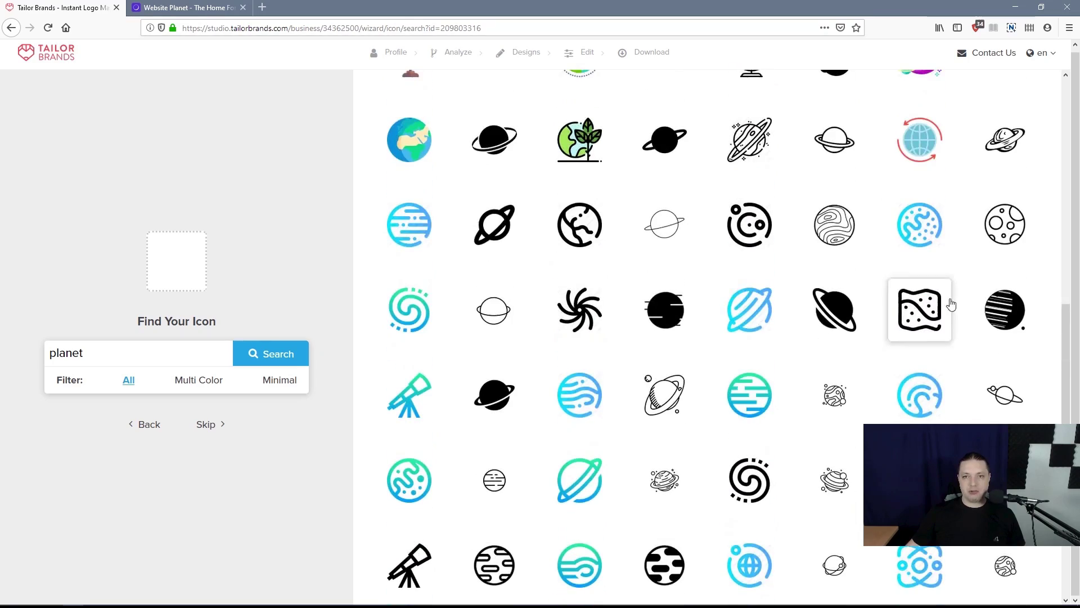
{"action": "scroll", "coordinate": [949, 306], "scroll_direction": "down", "scroll_amount": 6}
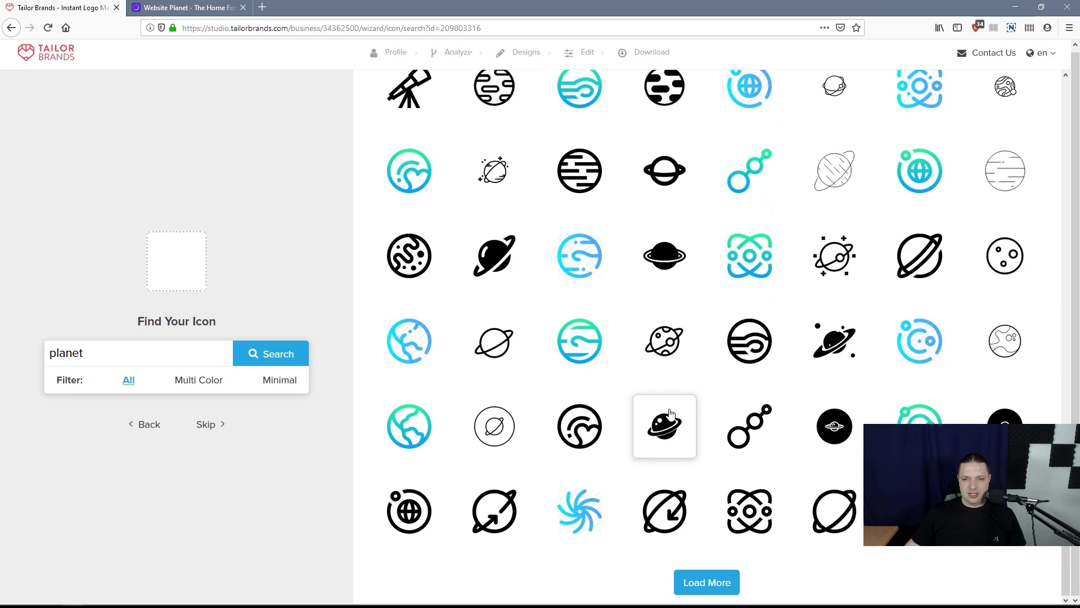
{"action": "left_click", "coordinate": [737, 580]}
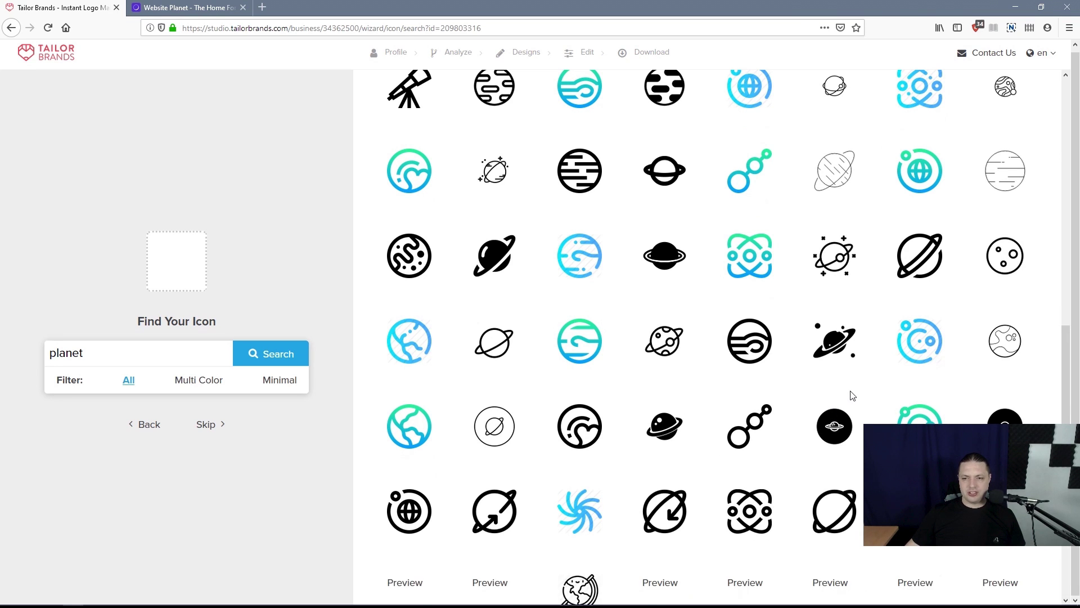
Step: Browse further through the planet icons, loading one more batch of results
{"action": "scroll", "coordinate": [852, 396], "scroll_direction": "down", "scroll_amount": 5}
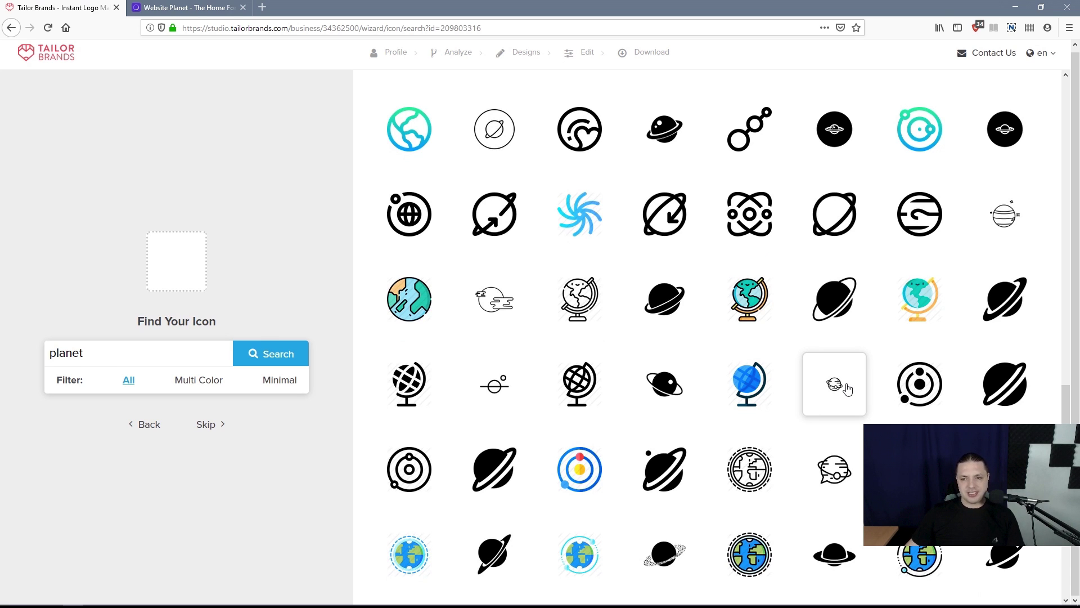
{"action": "scroll", "coordinate": [847, 388], "scroll_direction": "down", "scroll_amount": 5}
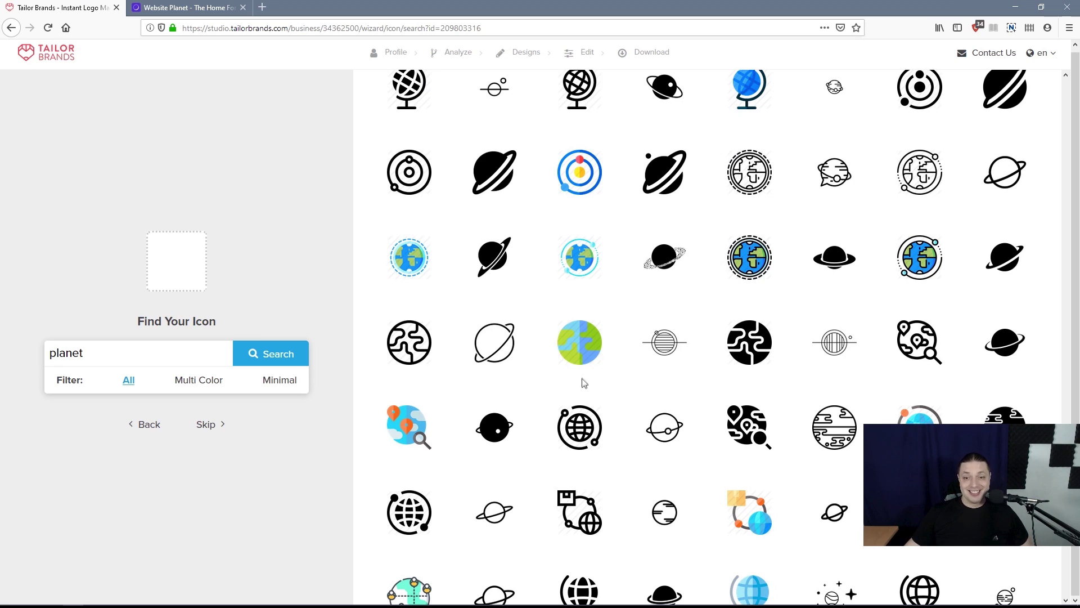
{"action": "scroll", "coordinate": [750, 429], "scroll_direction": "down", "scroll_amount": 4}
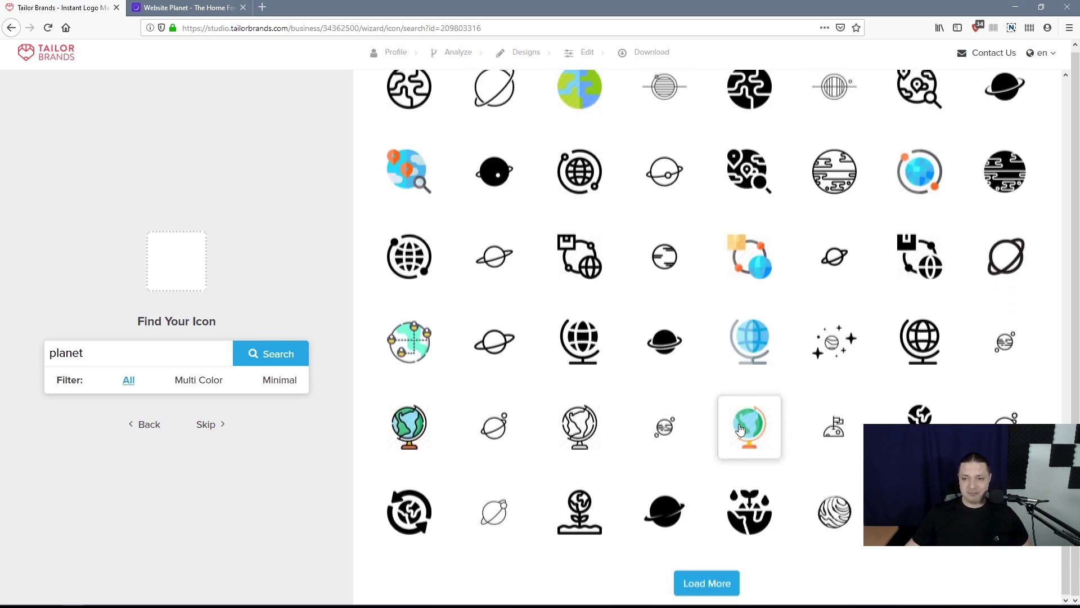
{"action": "left_click", "coordinate": [695, 591]}
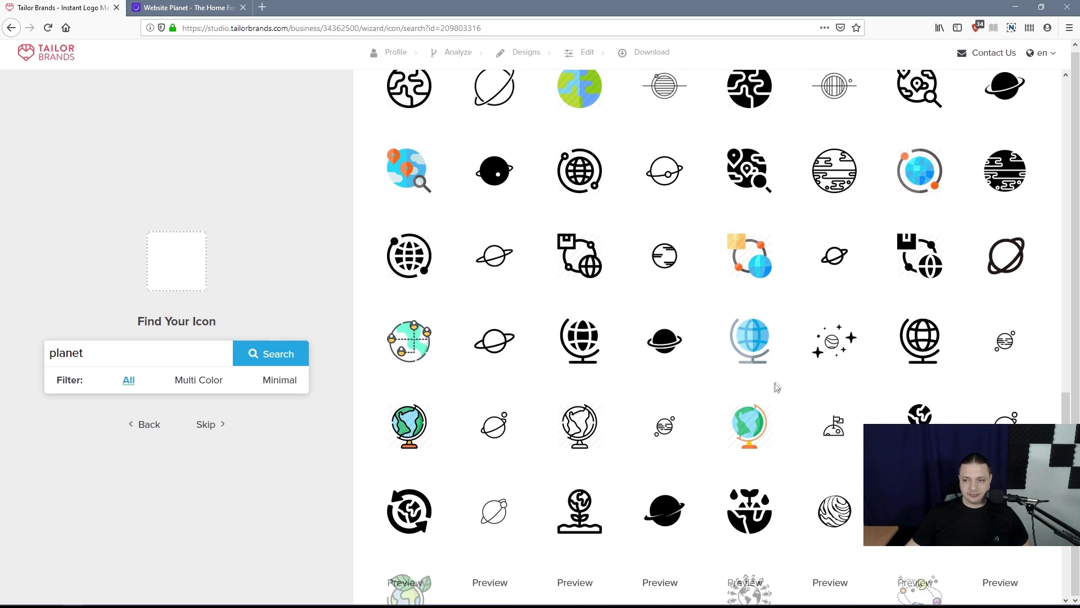
{"action": "scroll", "coordinate": [776, 393], "scroll_direction": "down", "scroll_amount": 3}
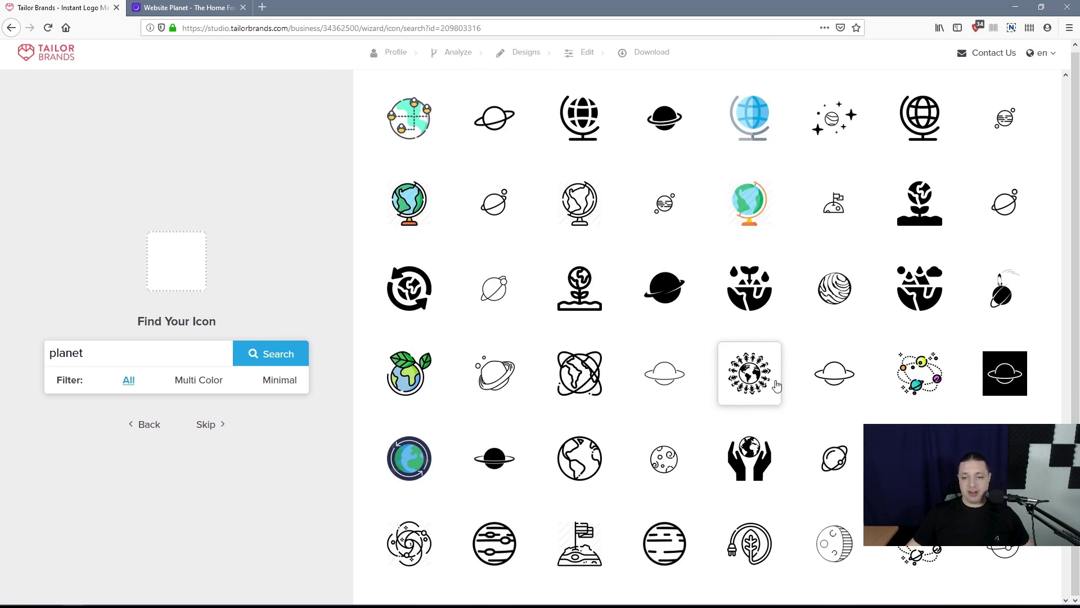
{"action": "scroll", "coordinate": [776, 387], "scroll_direction": "down", "scroll_amount": 2}
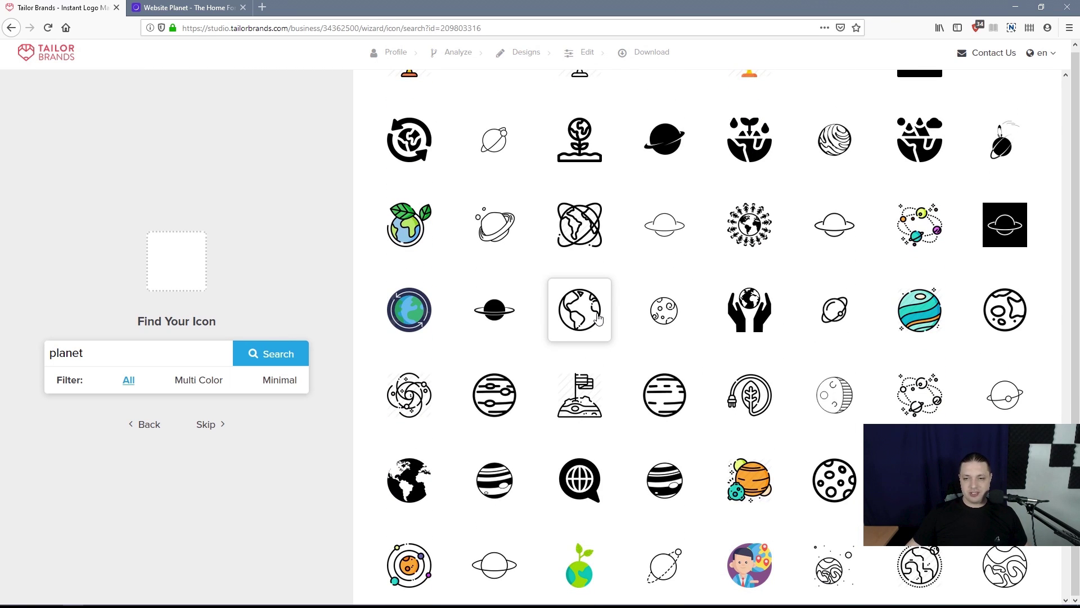
{"action": "scroll", "coordinate": [754, 400], "scroll_direction": "up", "scroll_amount": 2}
Step: Search the icons for "website planet" and choose the black outline laptop with a globe on its screen
{"action": "left_click", "coordinate": [131, 351]}
{"action": "key", "text": "Home"}
{"action": "type", "text": "website"}
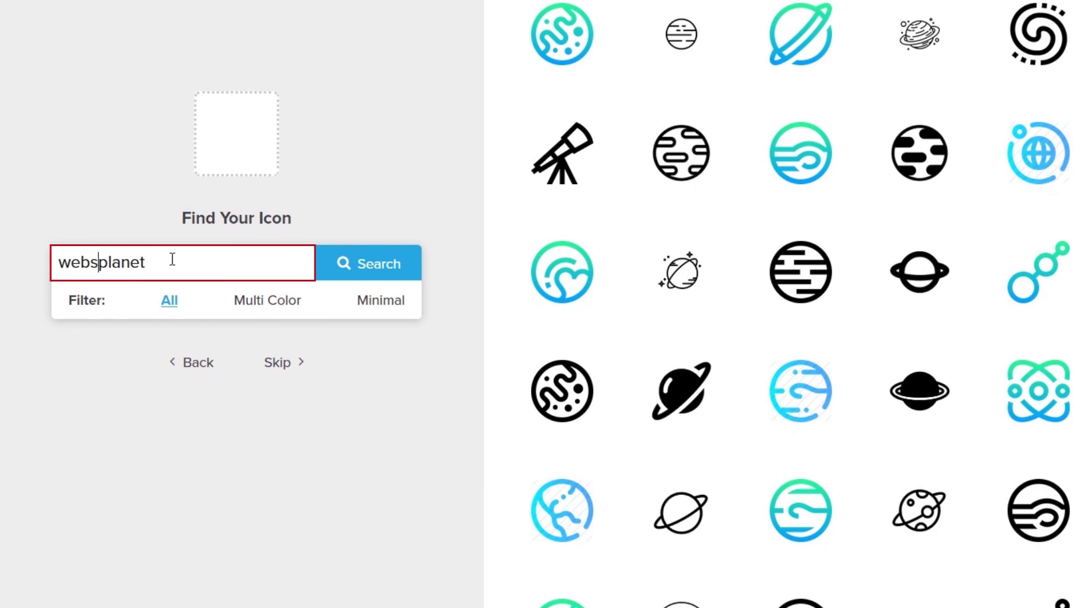
{"action": "key", "text": "Return"}
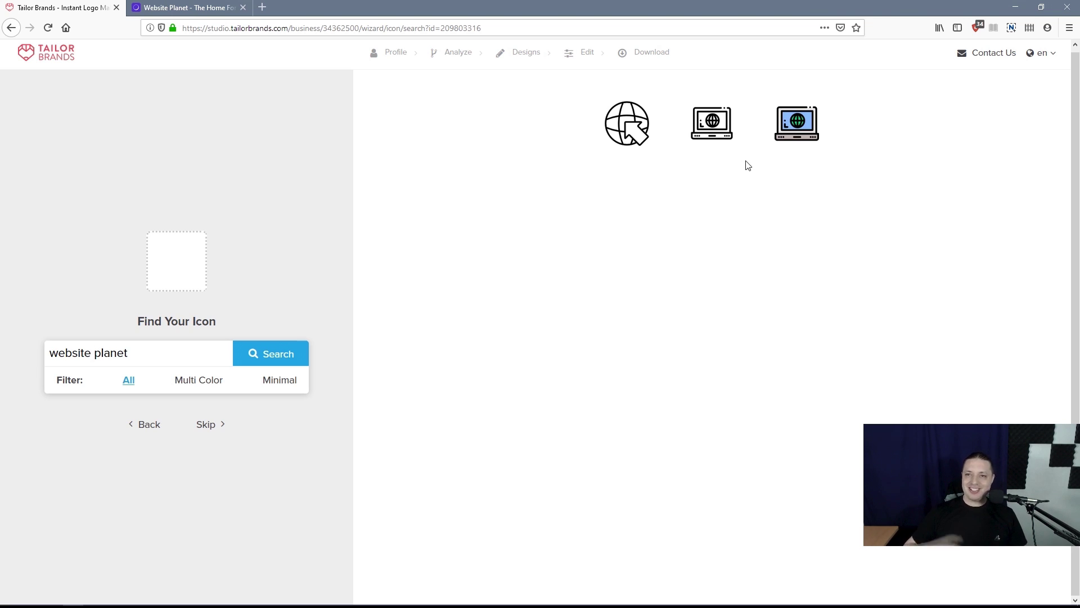
{"action": "left_click", "coordinate": [724, 138]}
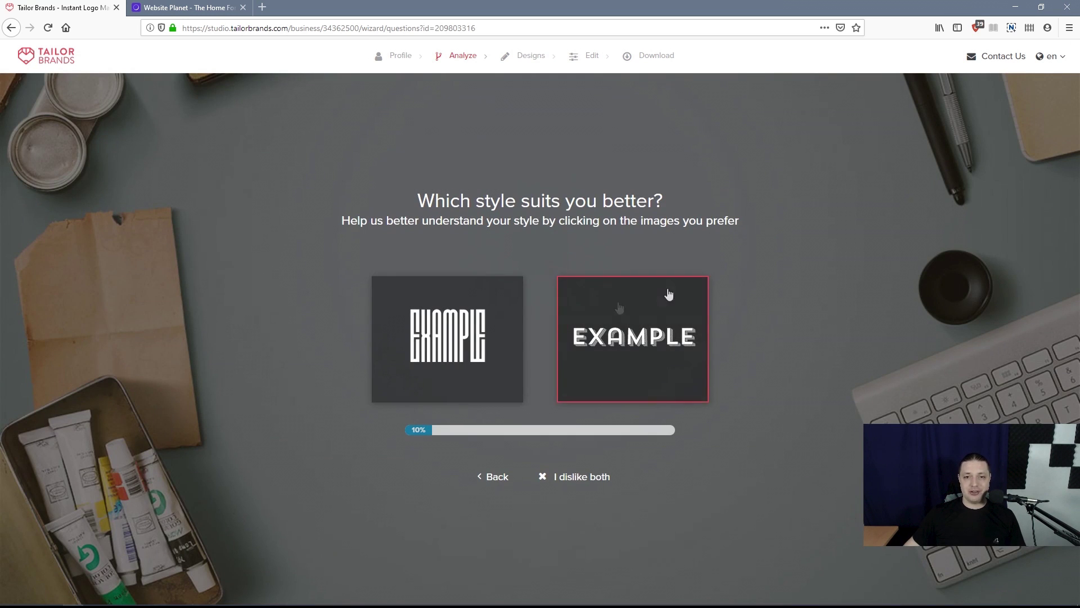
Step: Examine the lettering of the existing logo on the Website Planet site, and return to the style question in the logo maker
{"action": "mouse_move", "coordinate": [445, 47]}
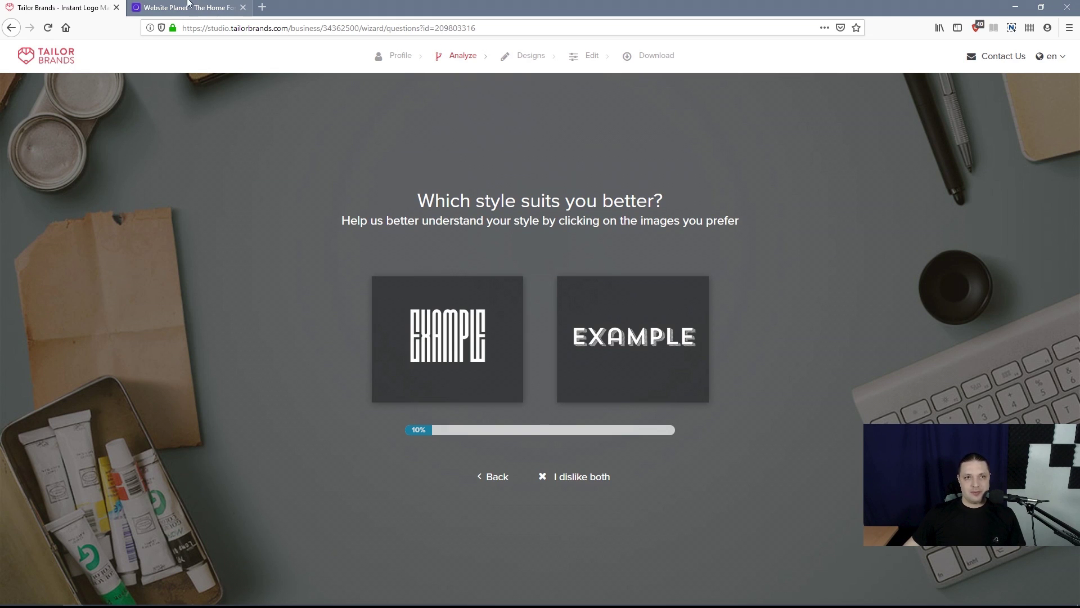
{"action": "left_click", "coordinate": [195, 15]}
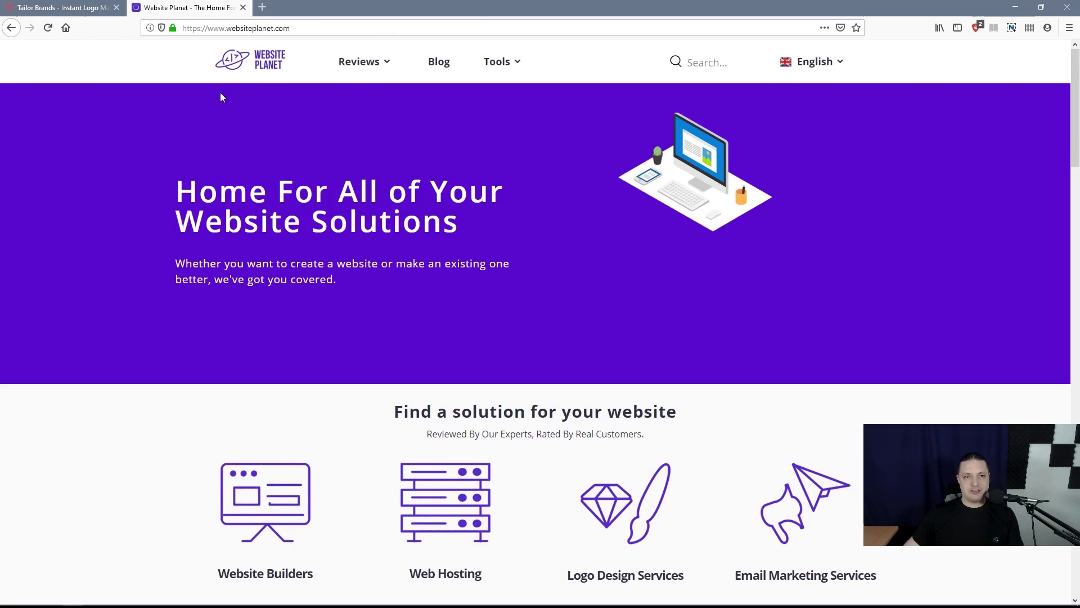
{"action": "left_click", "coordinate": [62, 10]}
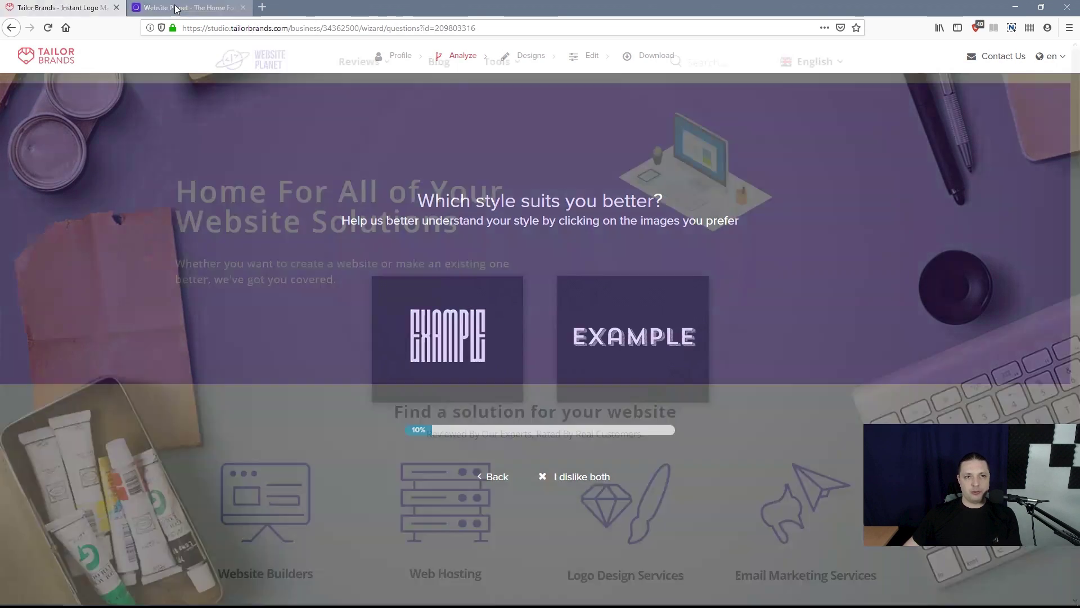
{"action": "left_click", "coordinate": [175, 9]}
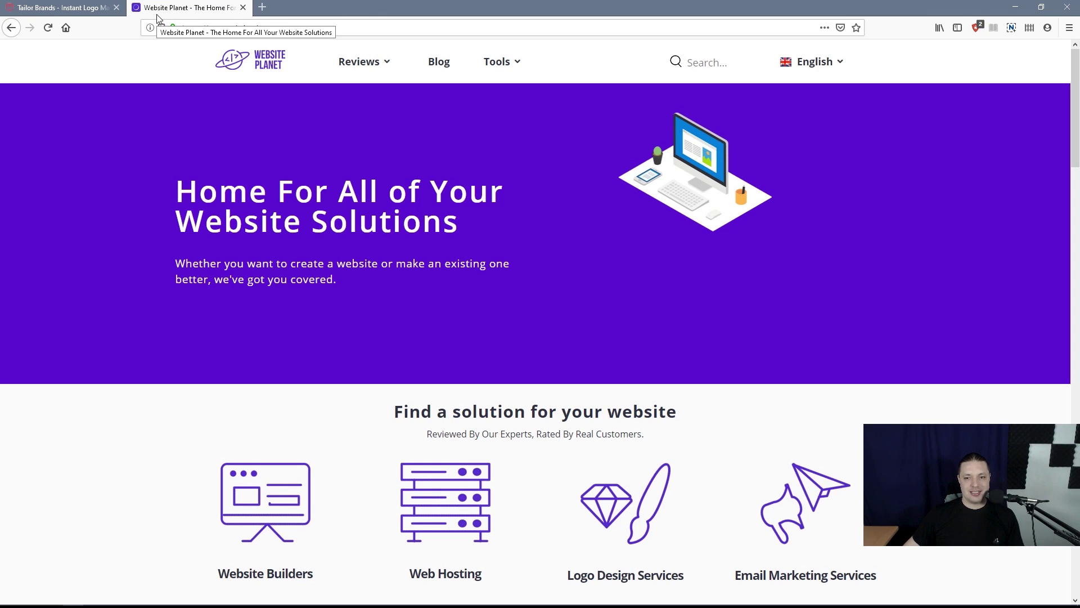
{"action": "left_click", "coordinate": [81, 8]}
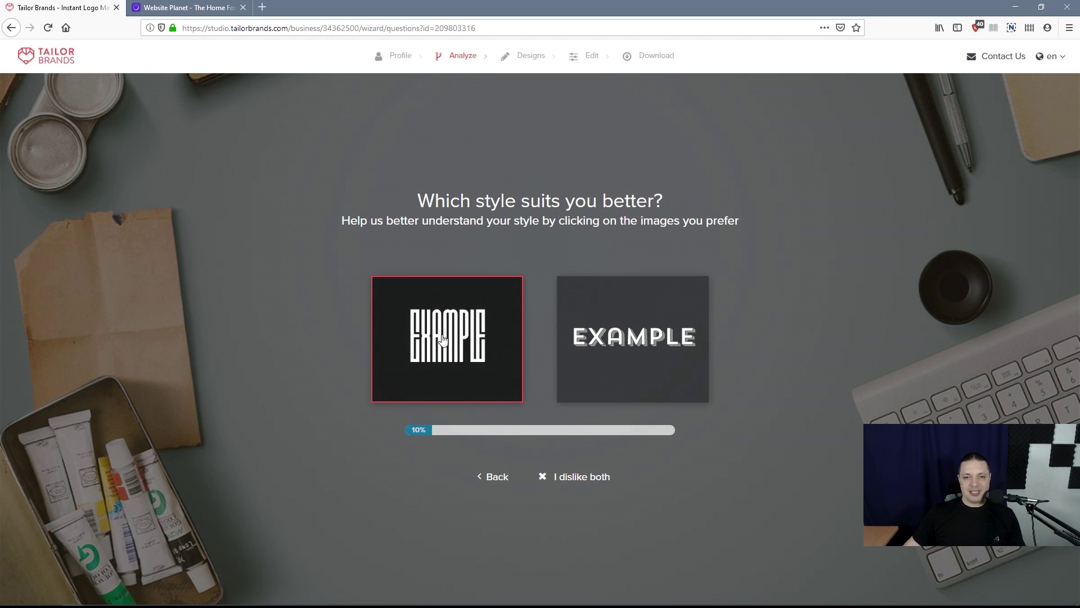
Step: Answer five font comparisons with the shadowed capitals, condensed lowercase, distressed capitals, bold rounded capitals and narrow plain capitals
{"action": "left_click", "coordinate": [634, 360]}
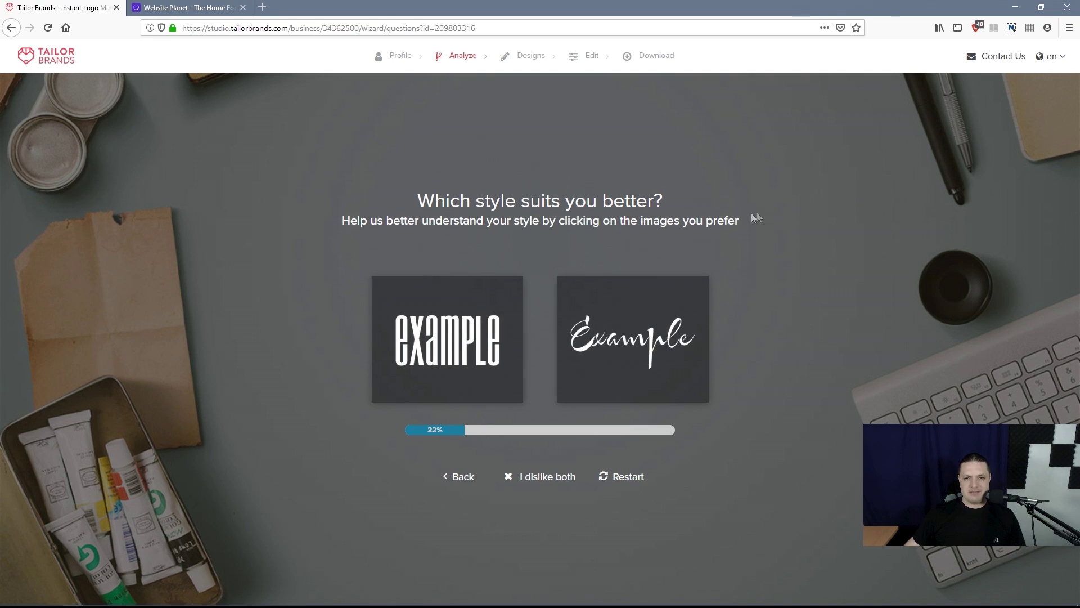
{"action": "left_click", "coordinate": [481, 319]}
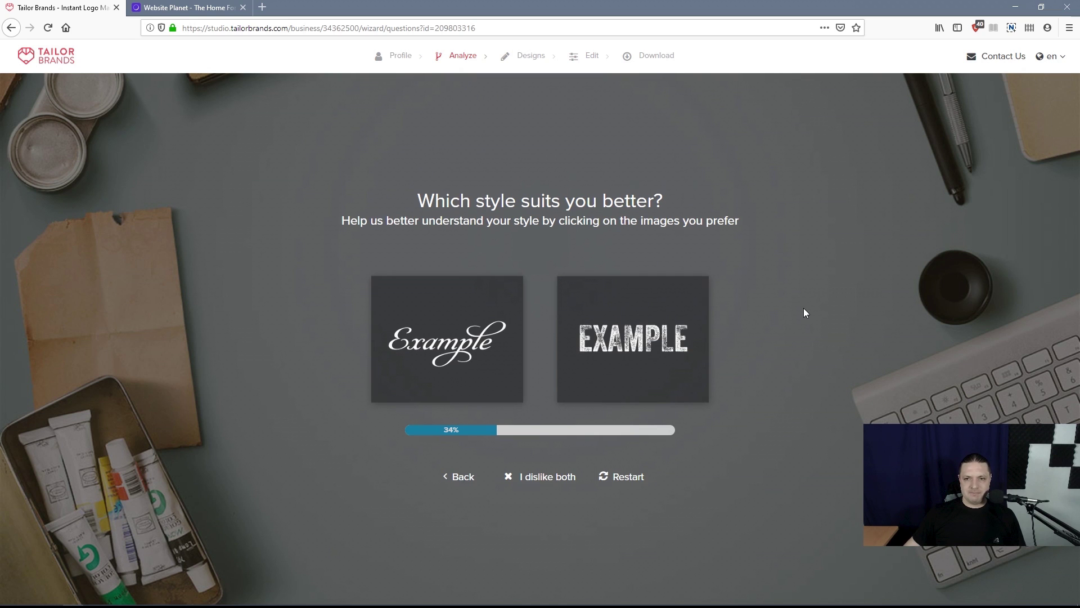
{"action": "left_click", "coordinate": [667, 311]}
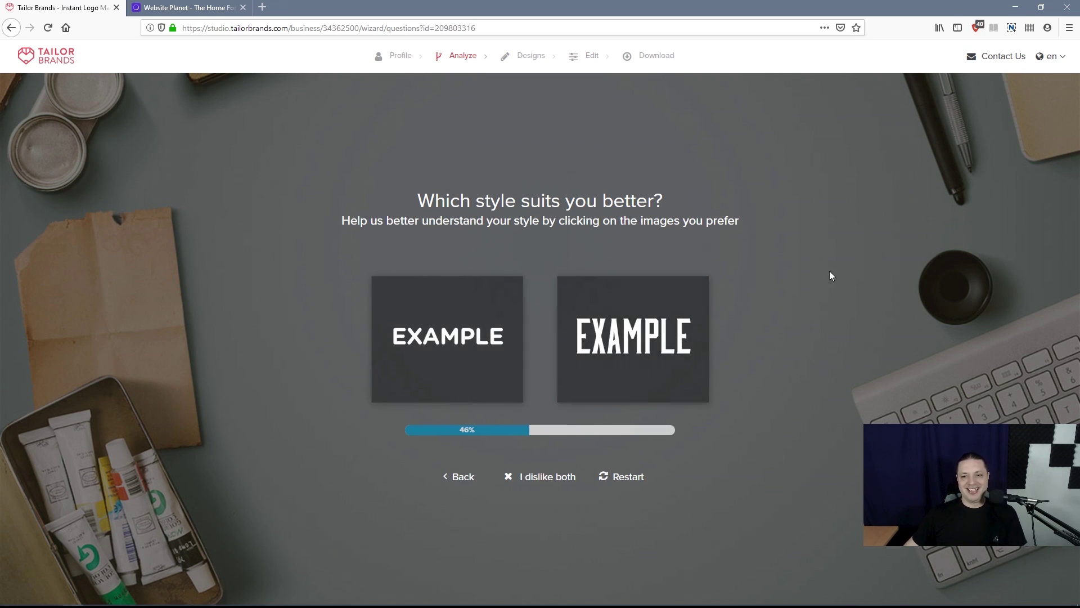
{"action": "left_click", "coordinate": [499, 316]}
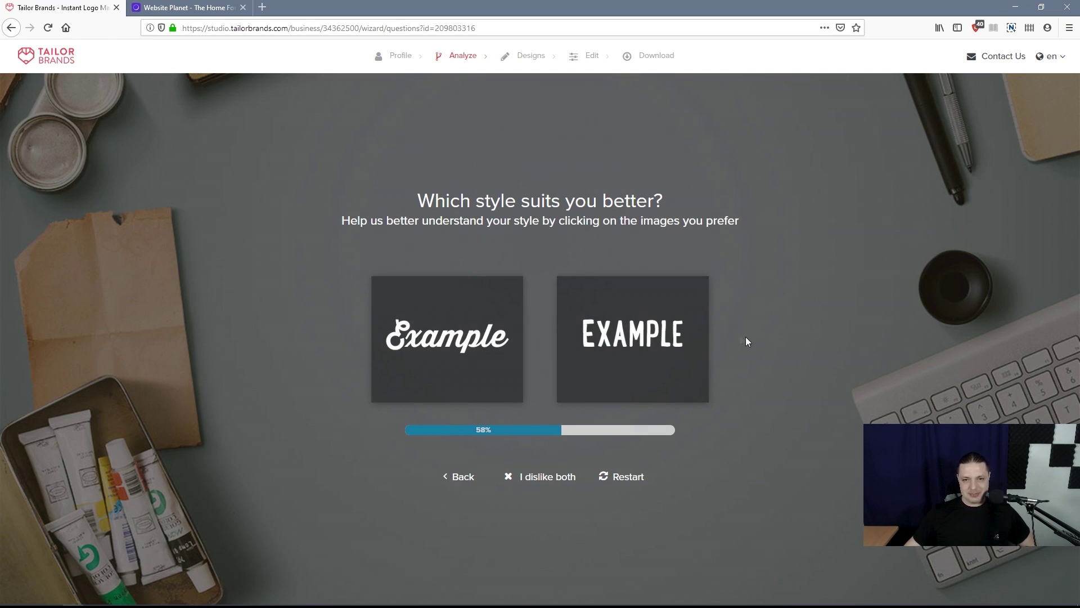
{"action": "left_click", "coordinate": [691, 343]}
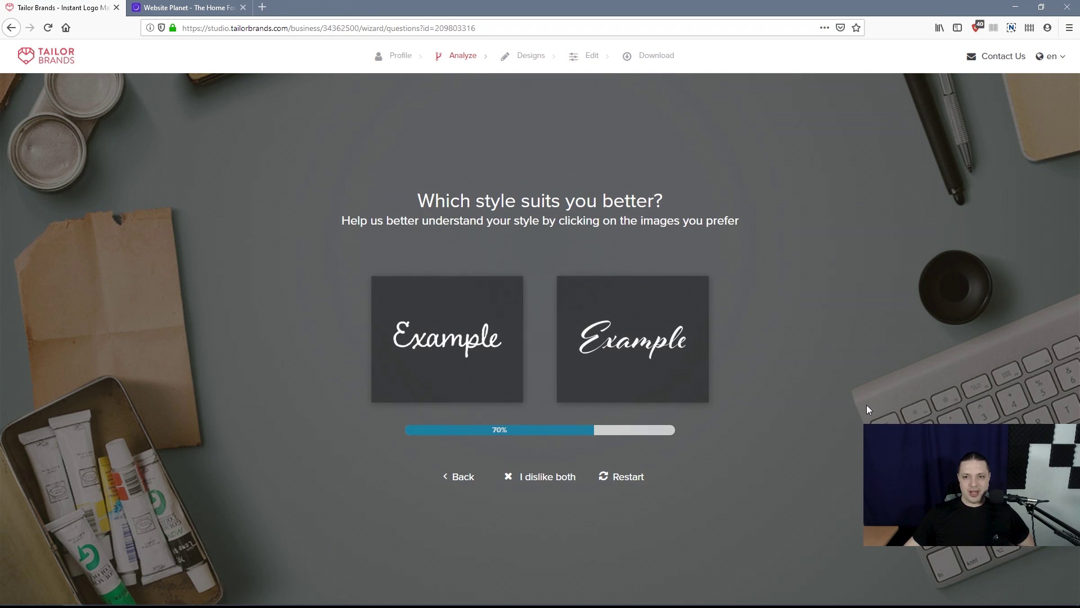
Step: Reject both fonts in the script pair and the decorative pair, and prefer the tall narrow capitals over the bold script
{"action": "left_click", "coordinate": [543, 482]}
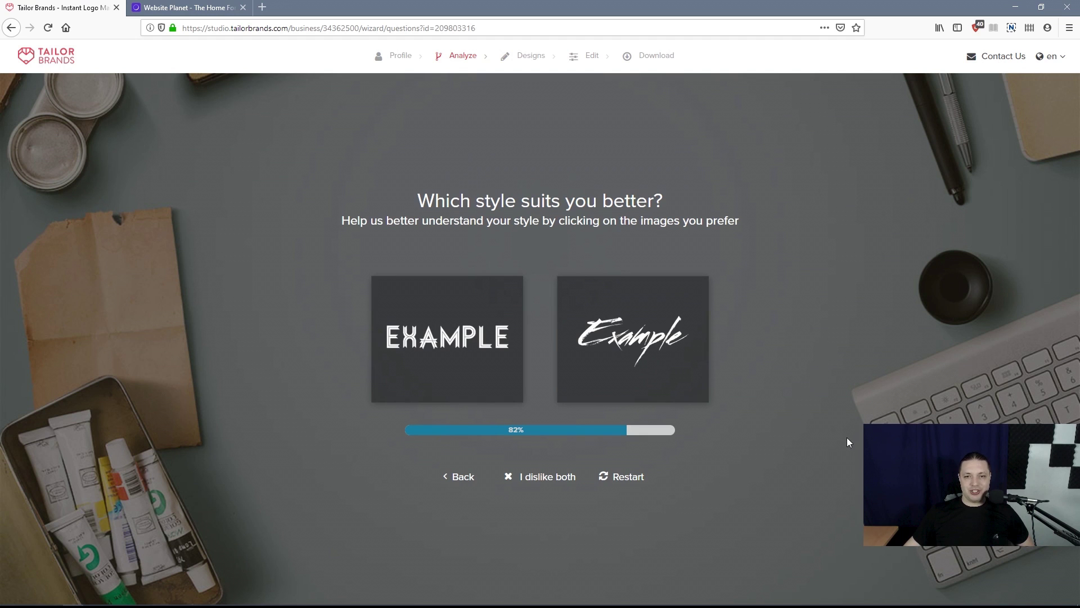
{"action": "left_click", "coordinate": [547, 483]}
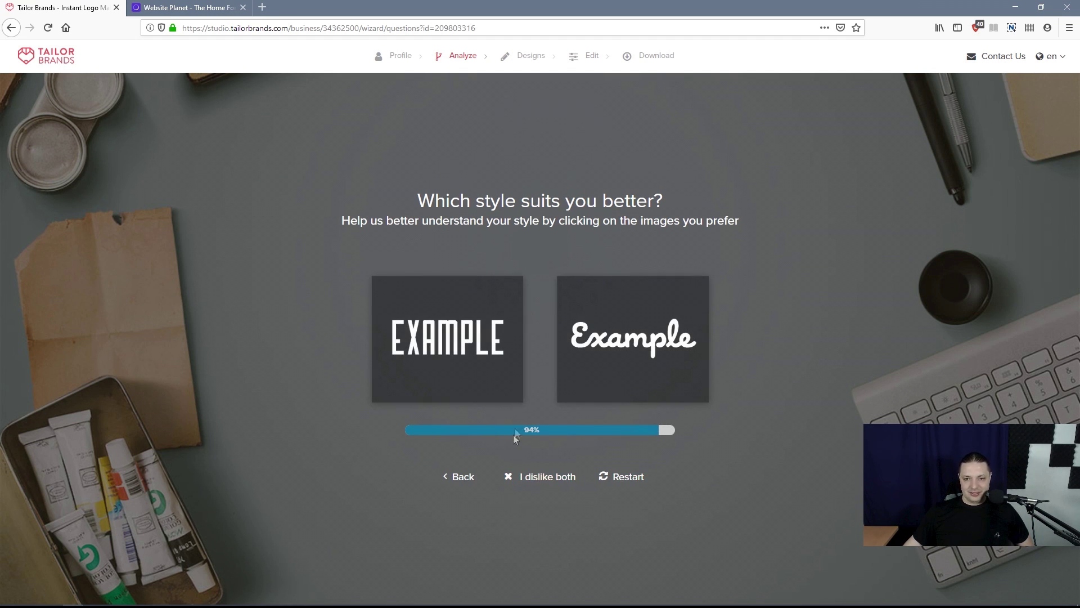
{"action": "left_click", "coordinate": [495, 369]}
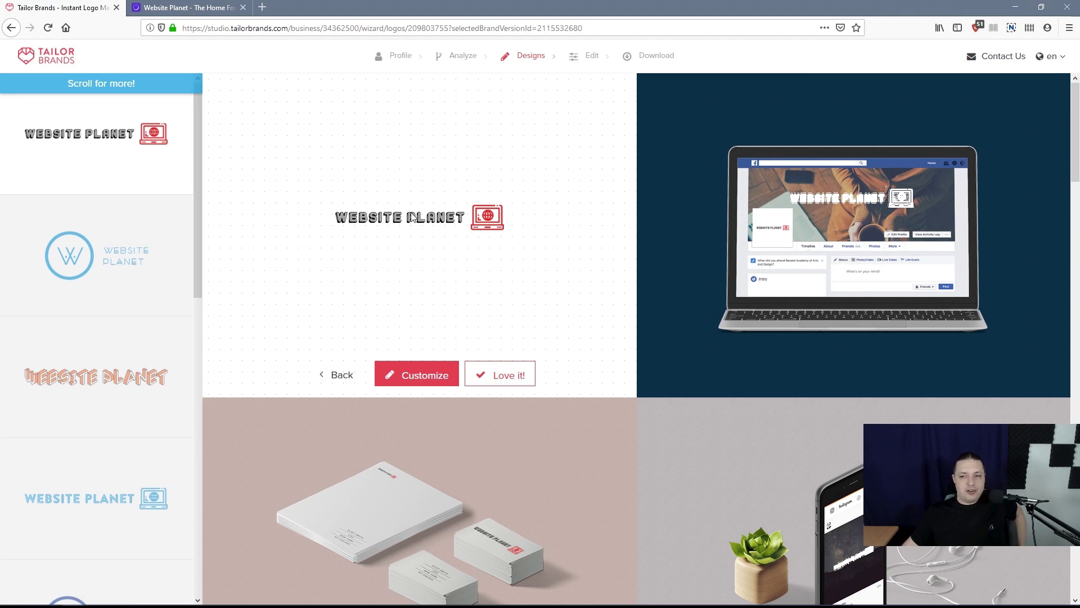
Step: Preview the generated logos in turn: blue circled W, orange 3D lettering, blue laptop design and orange stacked design with a divider
{"action": "left_click", "coordinate": [481, 225]}
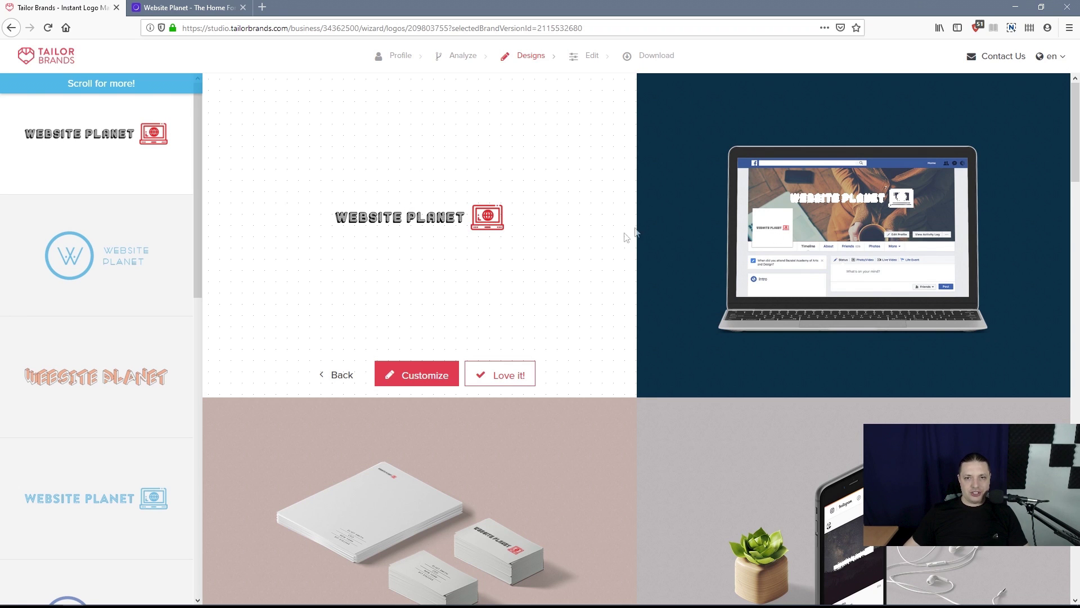
{"action": "left_click", "coordinate": [148, 246]}
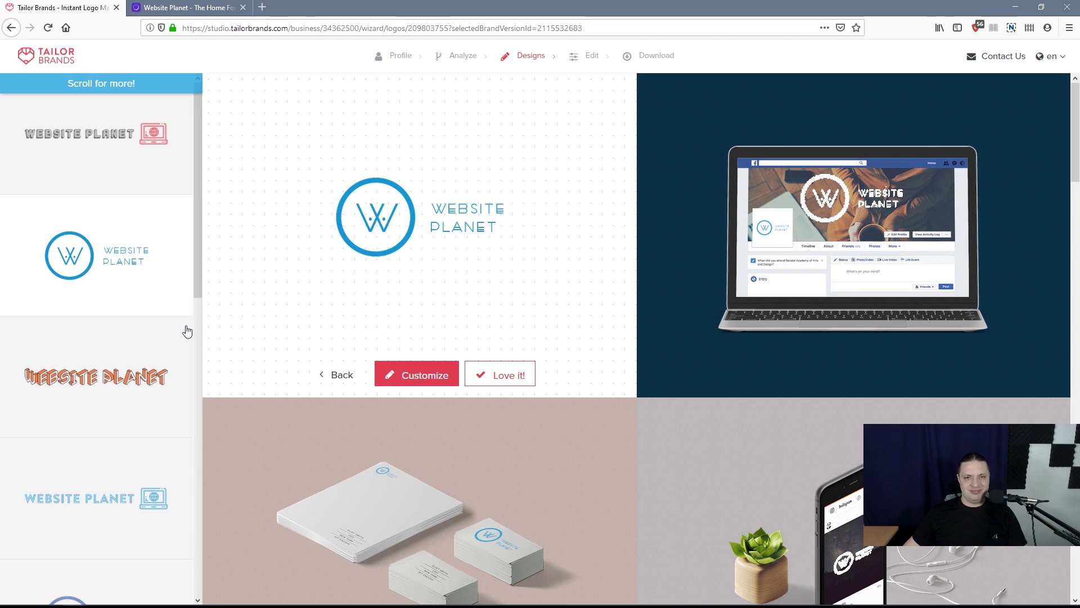
{"action": "left_click", "coordinate": [131, 362]}
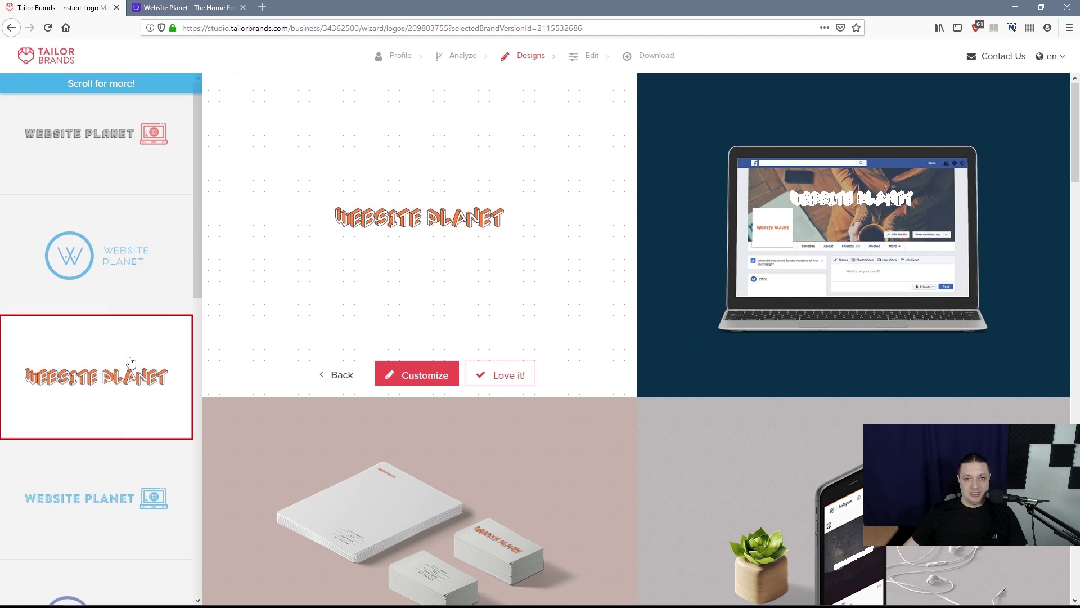
{"action": "scroll", "coordinate": [141, 382], "scroll_direction": "down", "scroll_amount": 4}
{"action": "left_click", "coordinate": [107, 318]}
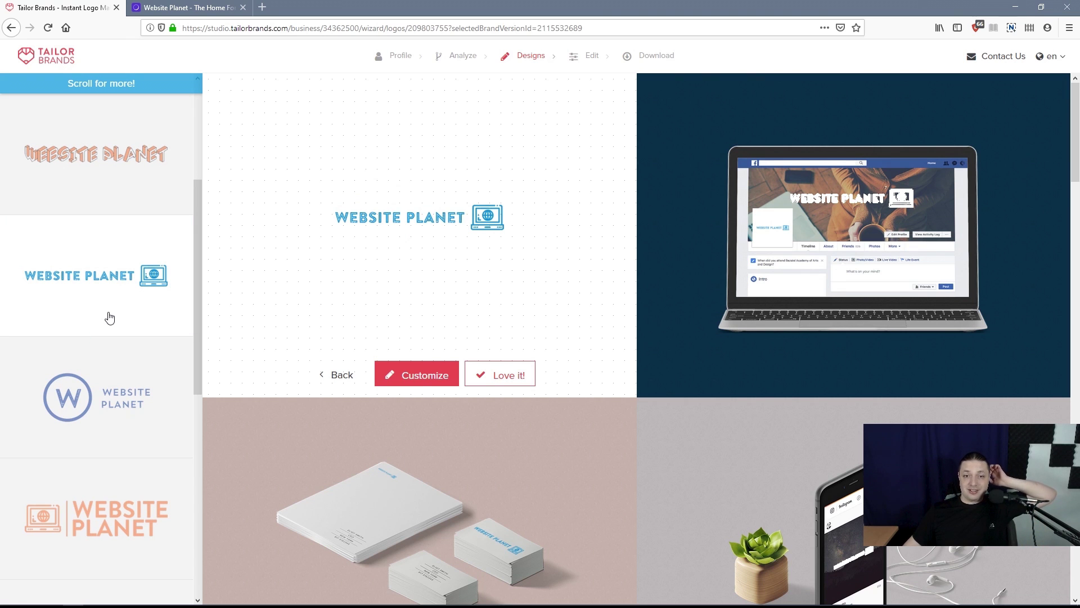
{"action": "scroll", "coordinate": [124, 322], "scroll_direction": "down", "scroll_amount": 3}
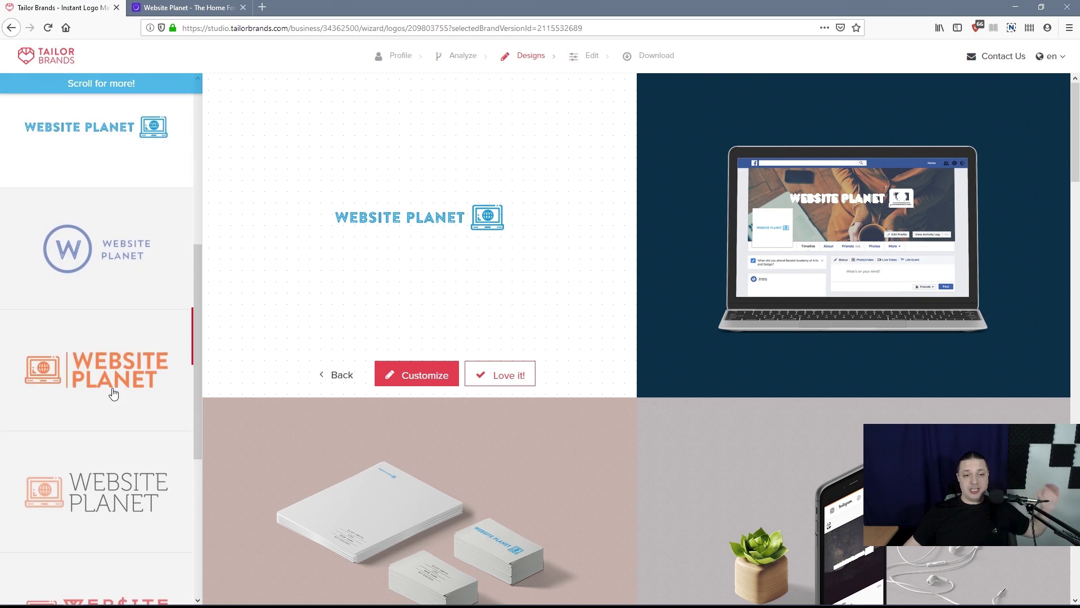
{"action": "left_click", "coordinate": [110, 387]}
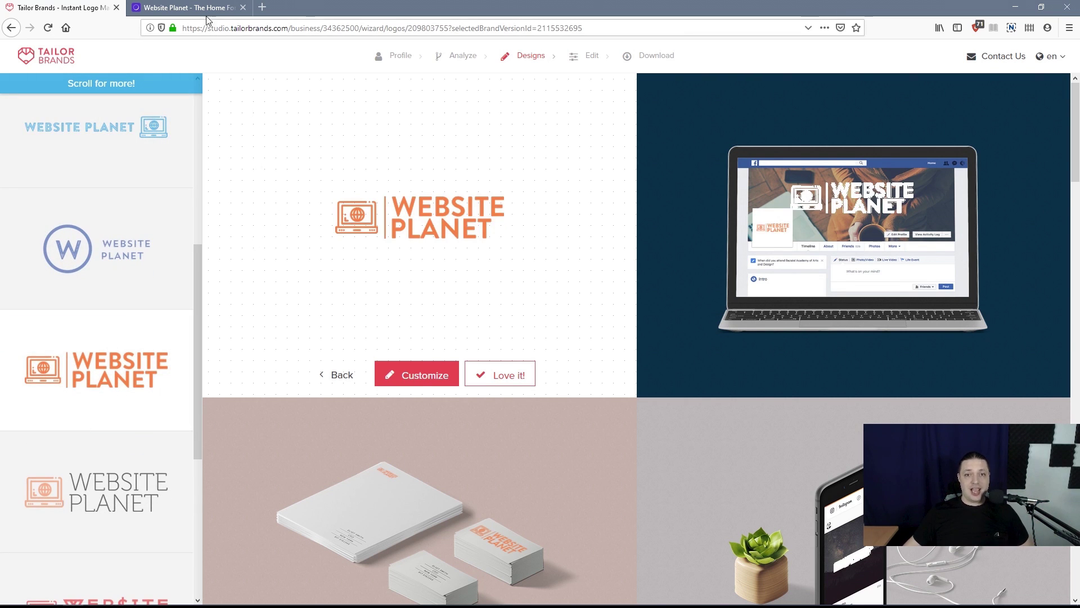
Step: Compare the orange stacked logo design with the existing logo on the Website Planet site
{"action": "left_click", "coordinate": [186, 7]}
{"action": "left_click", "coordinate": [67, 8]}
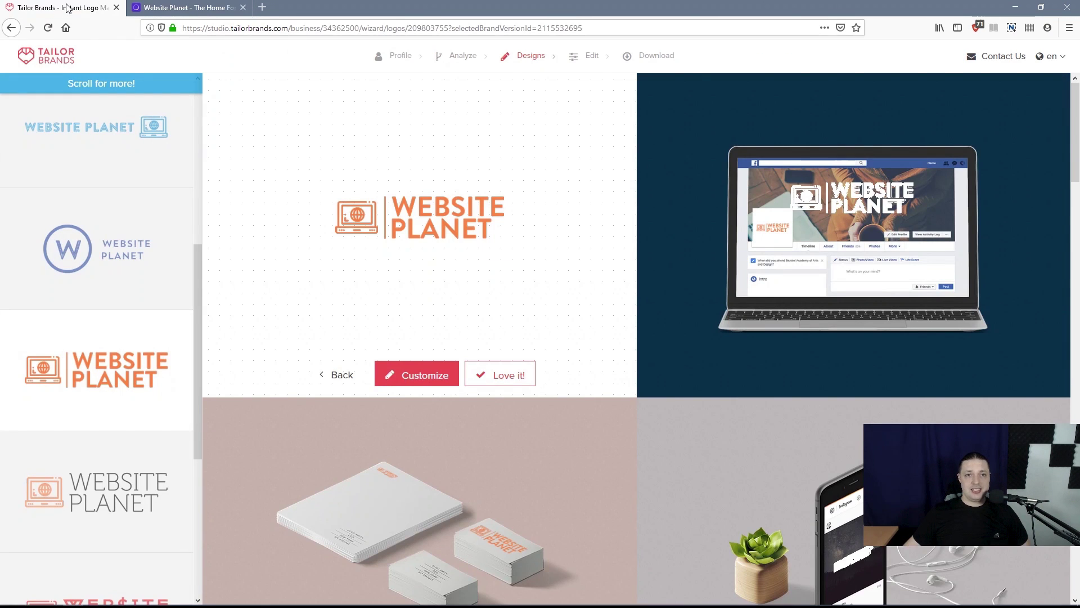
{"action": "left_click", "coordinate": [188, 8]}
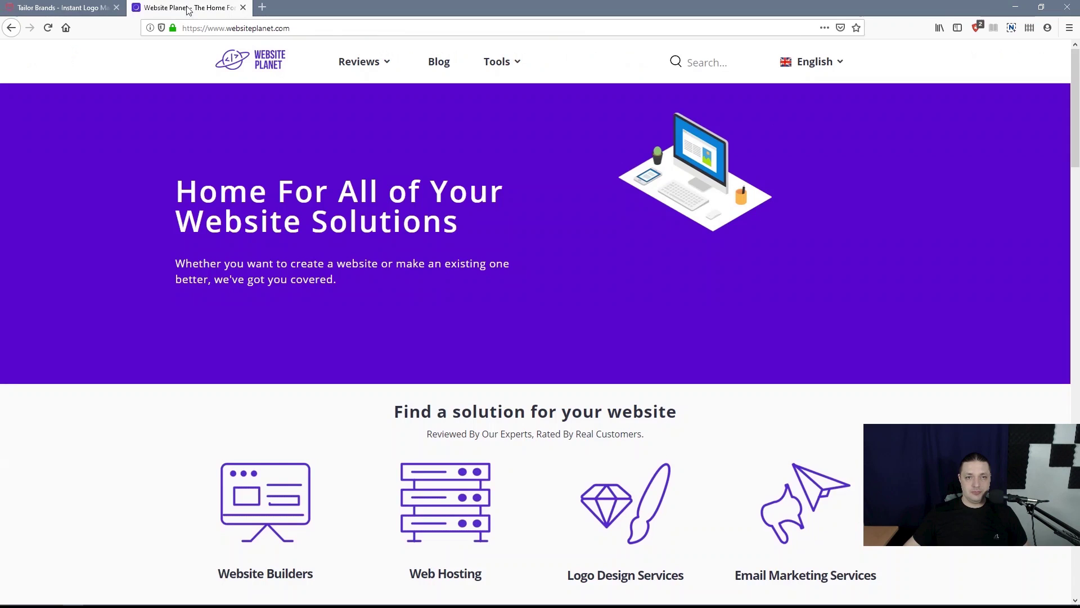
{"action": "left_click", "coordinate": [42, 7]}
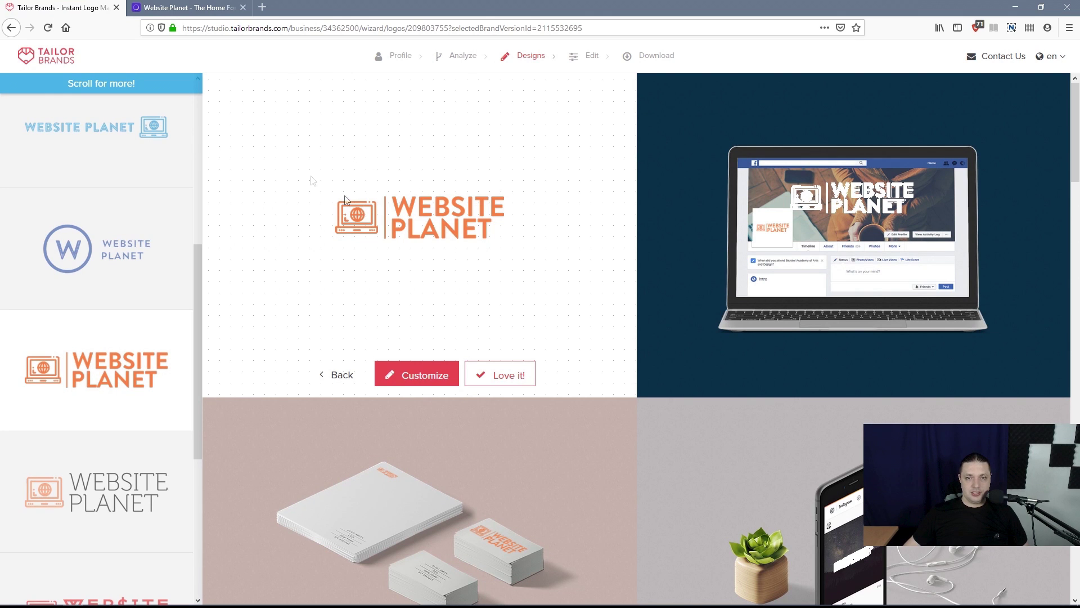
Step: Preview the thin slab-serif logo, compare it with the Website Planet site's logo, and preview the red design with the dollar-sign S
{"action": "scroll", "coordinate": [111, 398], "scroll_direction": "down", "scroll_amount": 4}
{"action": "left_click", "coordinate": [130, 260]}
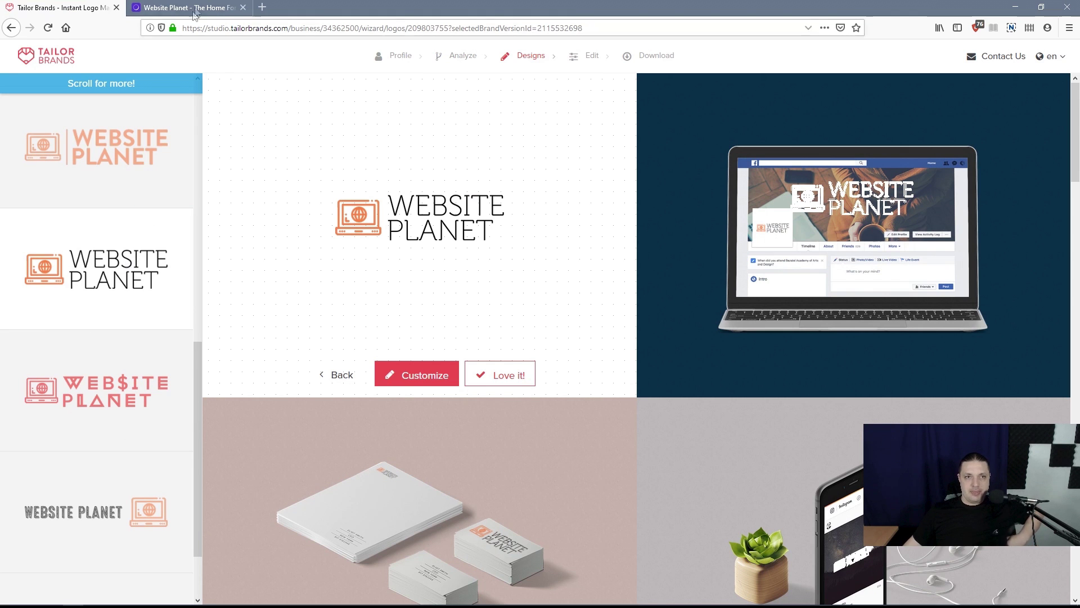
{"action": "left_click", "coordinate": [188, 8]}
{"action": "left_click", "coordinate": [81, 4]}
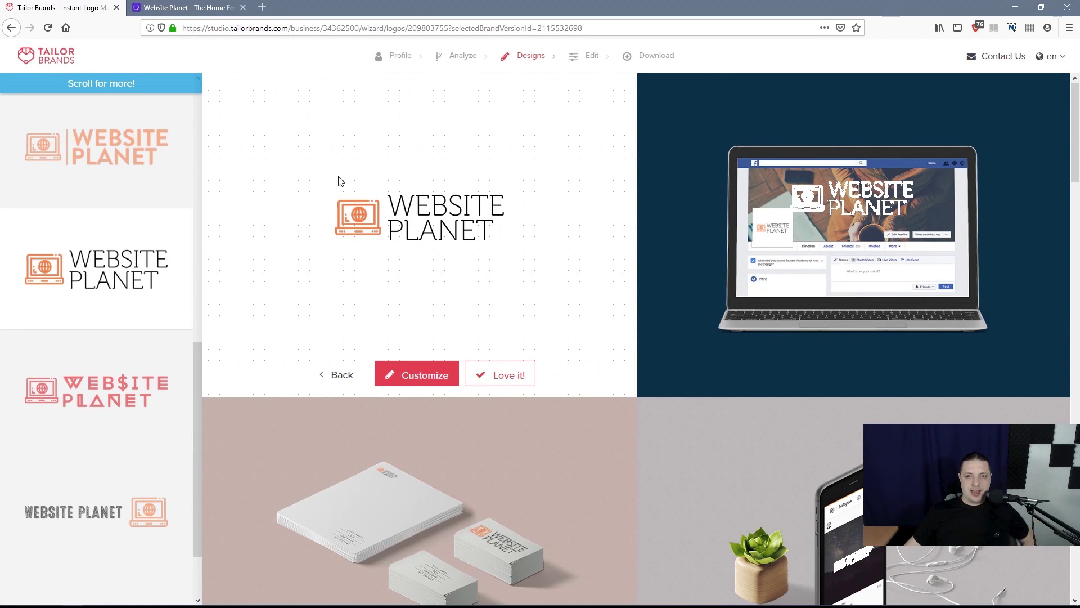
{"action": "left_click", "coordinate": [134, 347]}
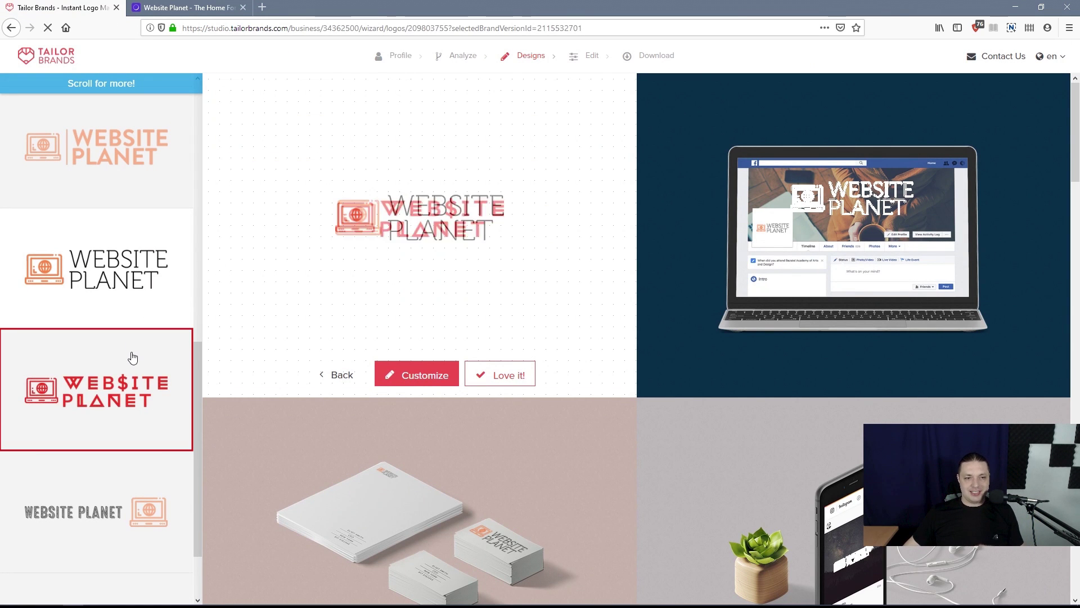
{"action": "scroll", "coordinate": [141, 349], "scroll_direction": "down", "scroll_amount": 3}
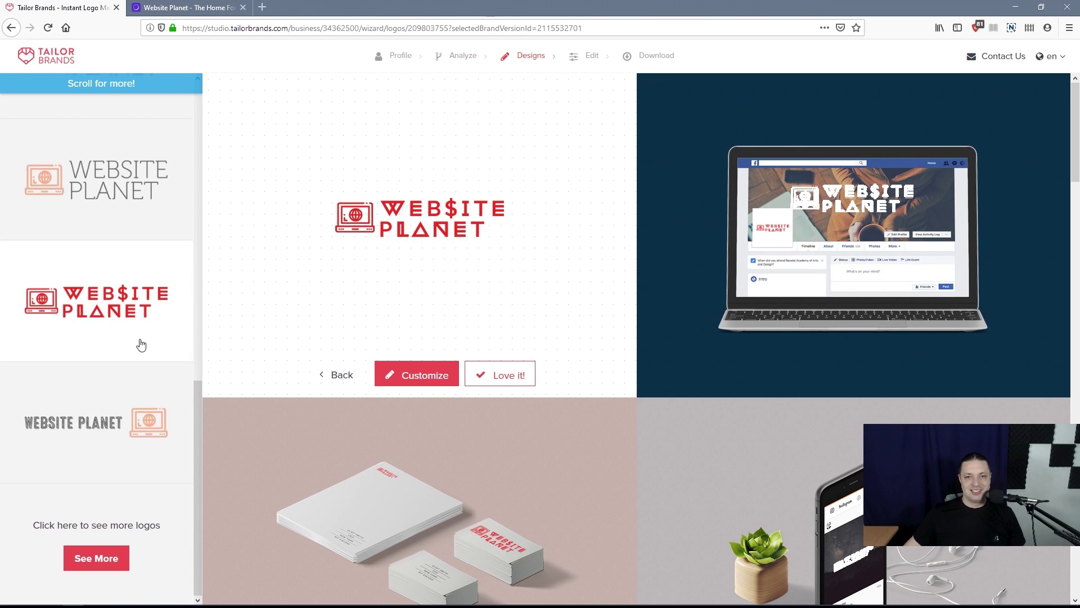
Step: Preview the rough-capitals logo with the trailing laptop icon, load more designs, and preview the orange-and-black shadowed lettering
{"action": "left_click", "coordinate": [116, 408]}
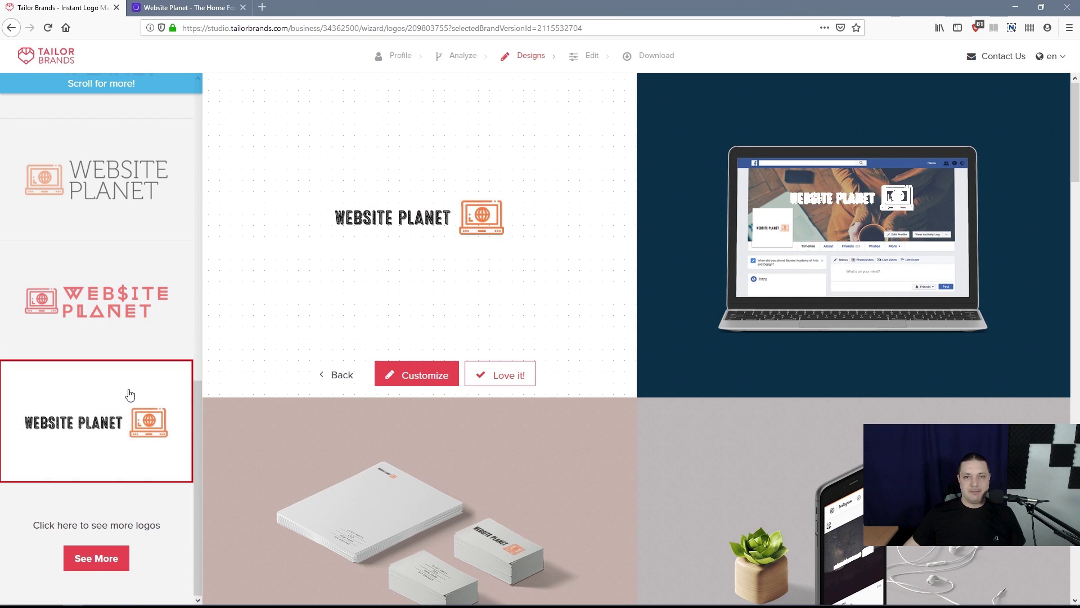
{"action": "left_click", "coordinate": [96, 558]}
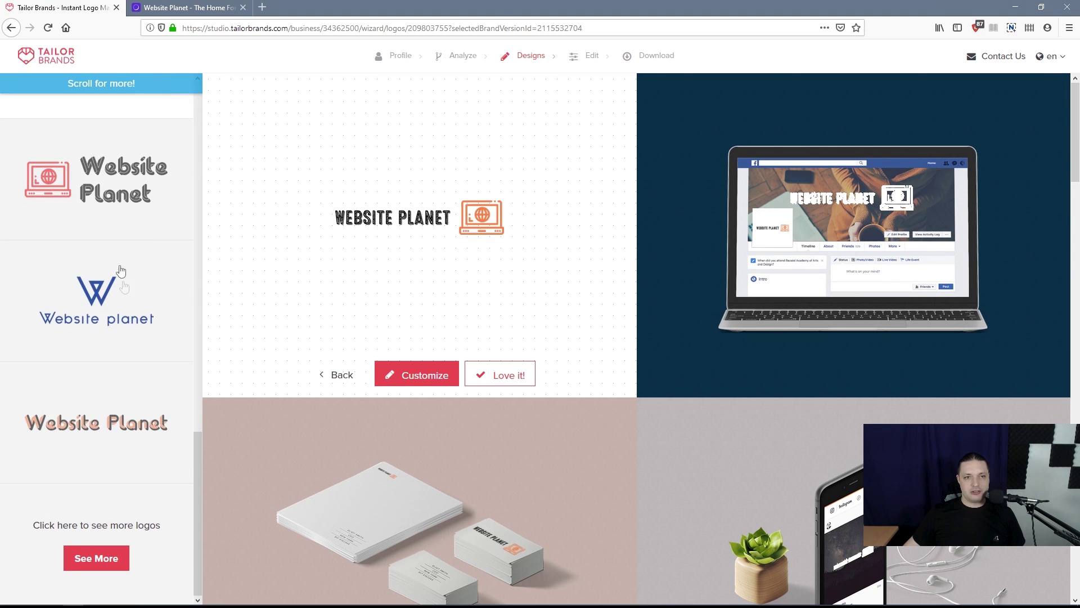
{"action": "left_click", "coordinate": [102, 416]}
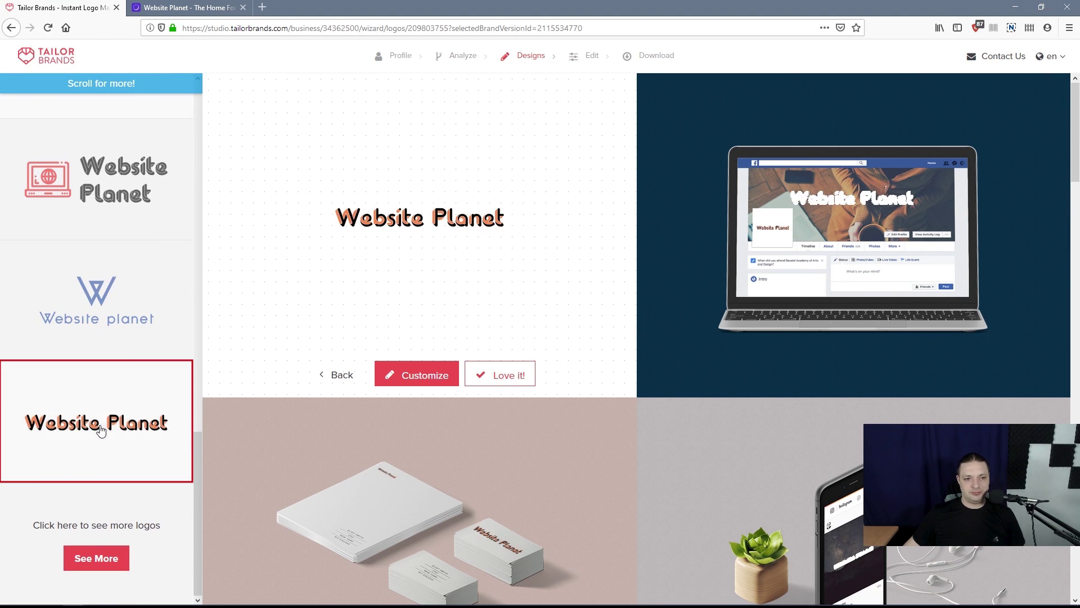
Step: Load another batch of designs and preview the italic laptop logo, the circled W and the dark red wide serif lettering
{"action": "scroll", "coordinate": [115, 391], "scroll_direction": "down", "scroll_amount": 2}
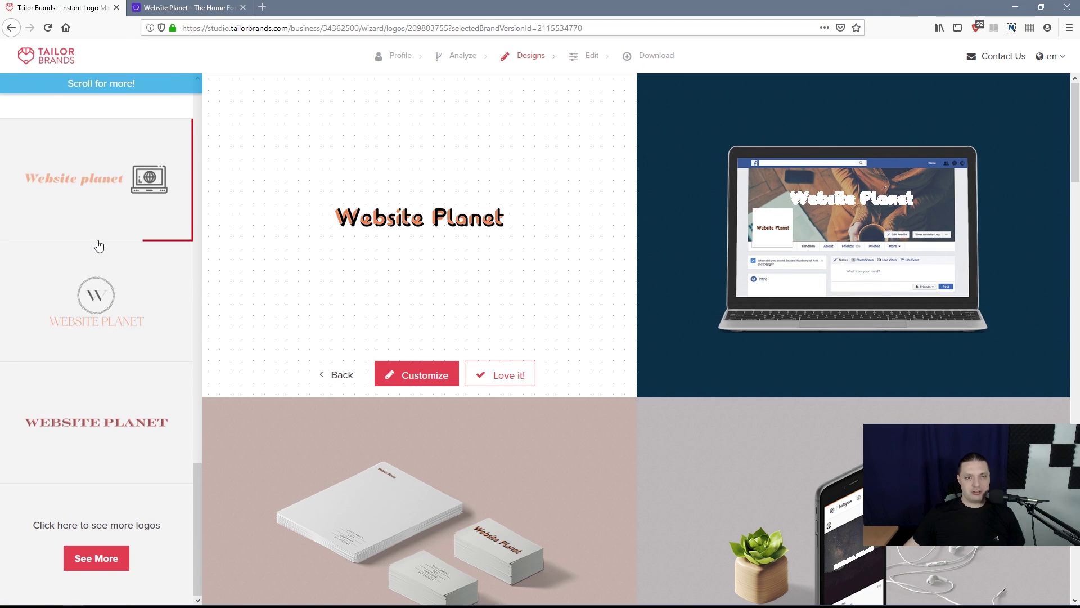
{"action": "left_click", "coordinate": [95, 195]}
{"action": "left_click", "coordinate": [97, 301]}
{"action": "left_click", "coordinate": [109, 442]}
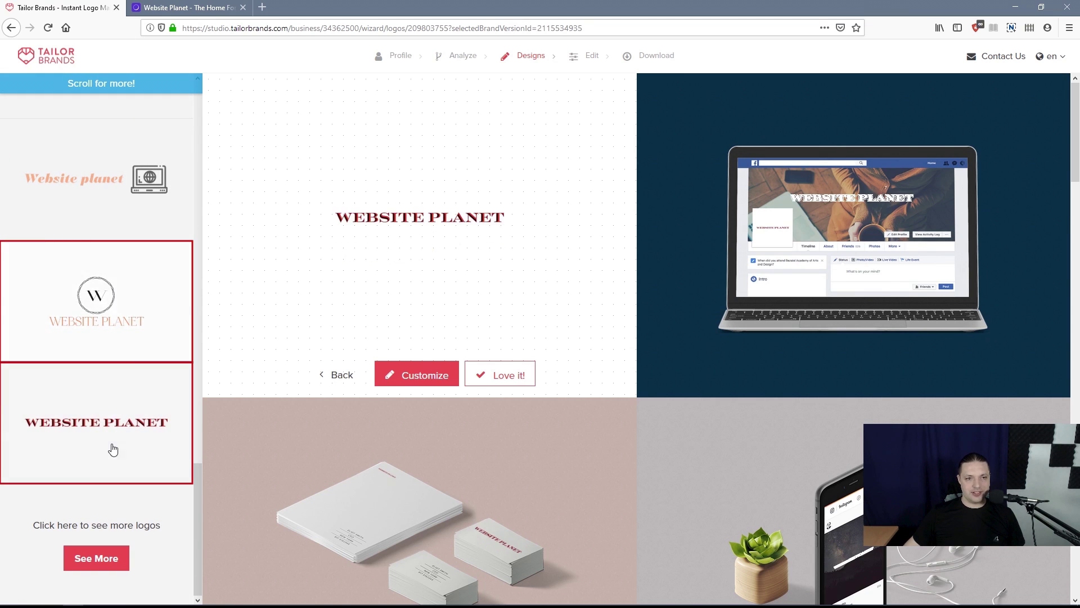
Step: Load further designs and preview the red logo with the laptop above the name and the orange shadowed capitals
{"action": "left_click", "coordinate": [110, 560]}
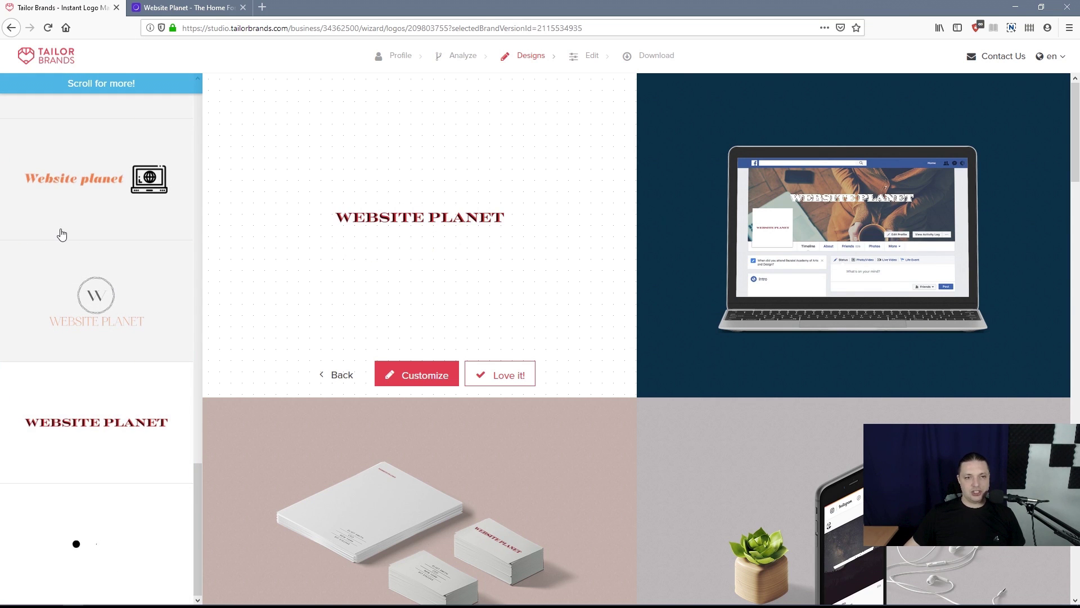
{"action": "scroll", "coordinate": [77, 251], "scroll_direction": "down", "scroll_amount": 6}
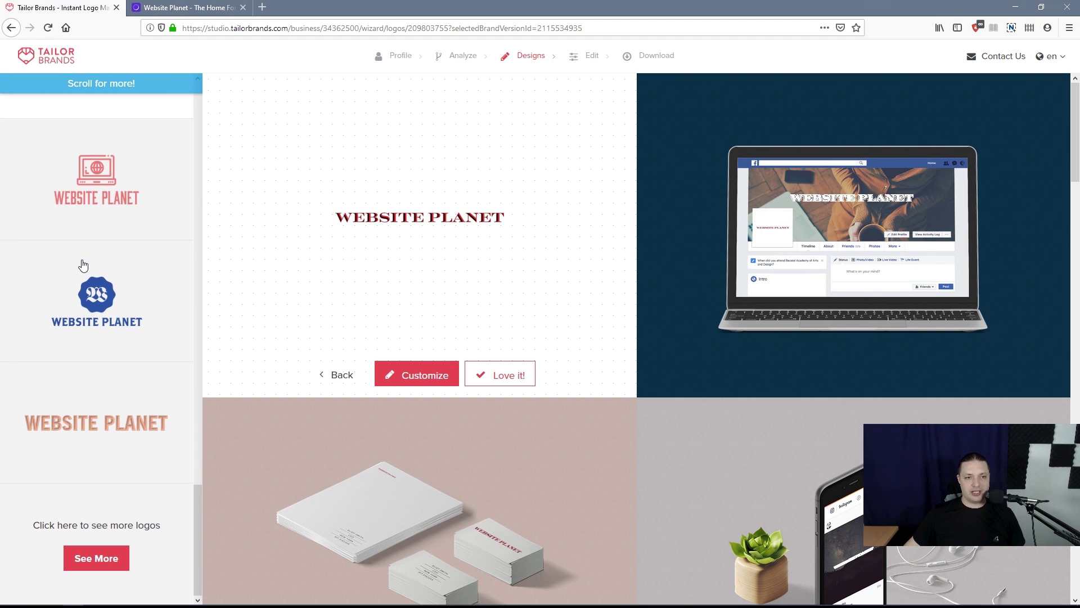
{"action": "left_click", "coordinate": [102, 184]}
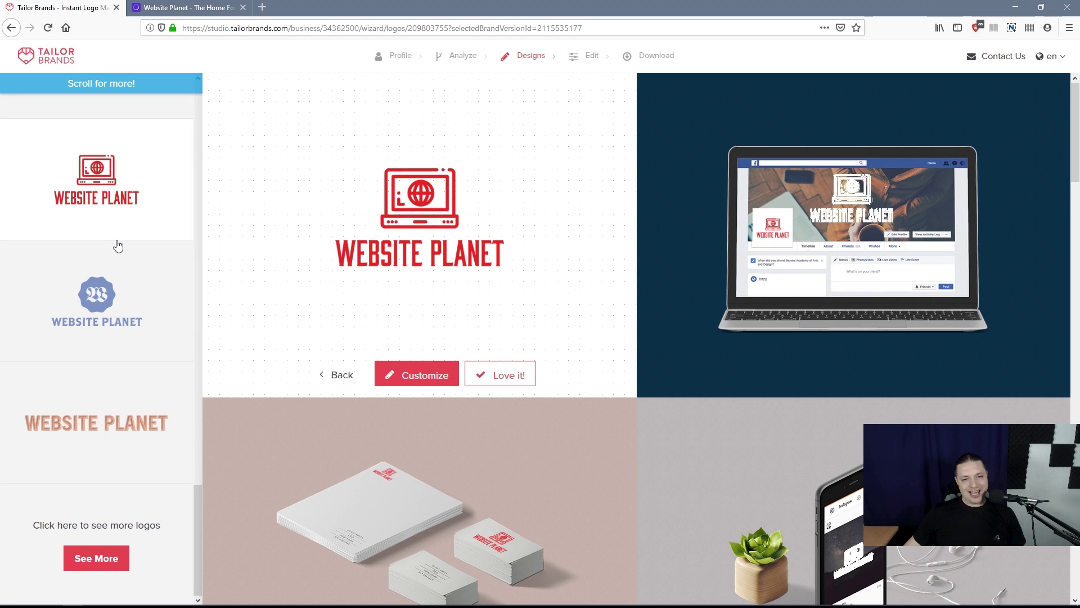
{"action": "left_click", "coordinate": [102, 415]}
Step: Preview the first design in the list, choose the orange stacked laptop design with the divider, and open it for customization
{"action": "scroll", "coordinate": [106, 417], "scroll_direction": "down", "scroll_amount": 5}
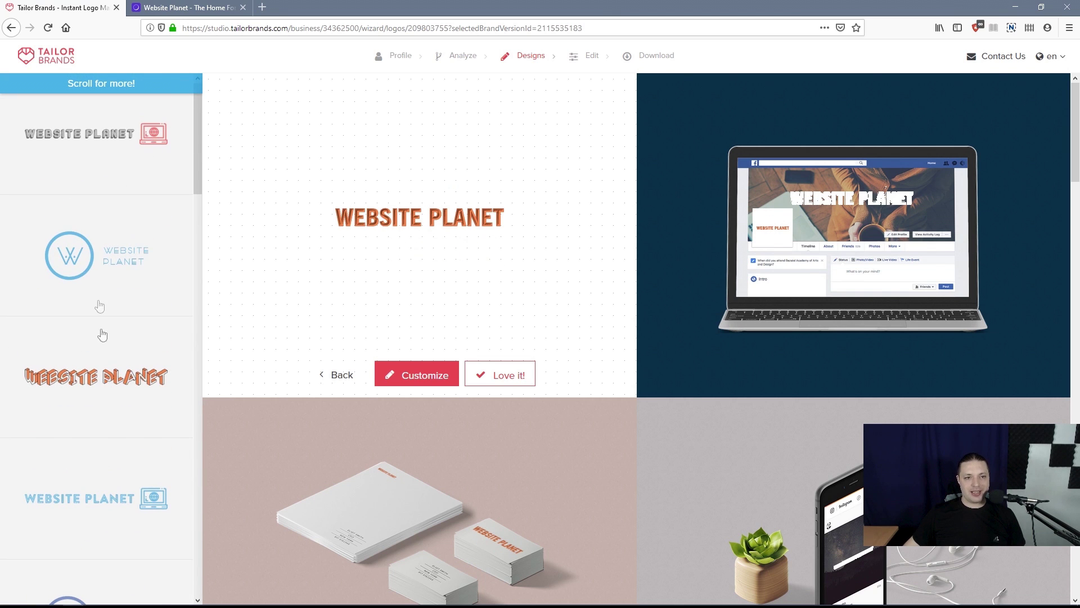
{"action": "left_click", "coordinate": [105, 169]}
{"action": "scroll", "coordinate": [108, 236], "scroll_direction": "down", "scroll_amount": 5}
{"action": "left_click", "coordinate": [133, 426]}
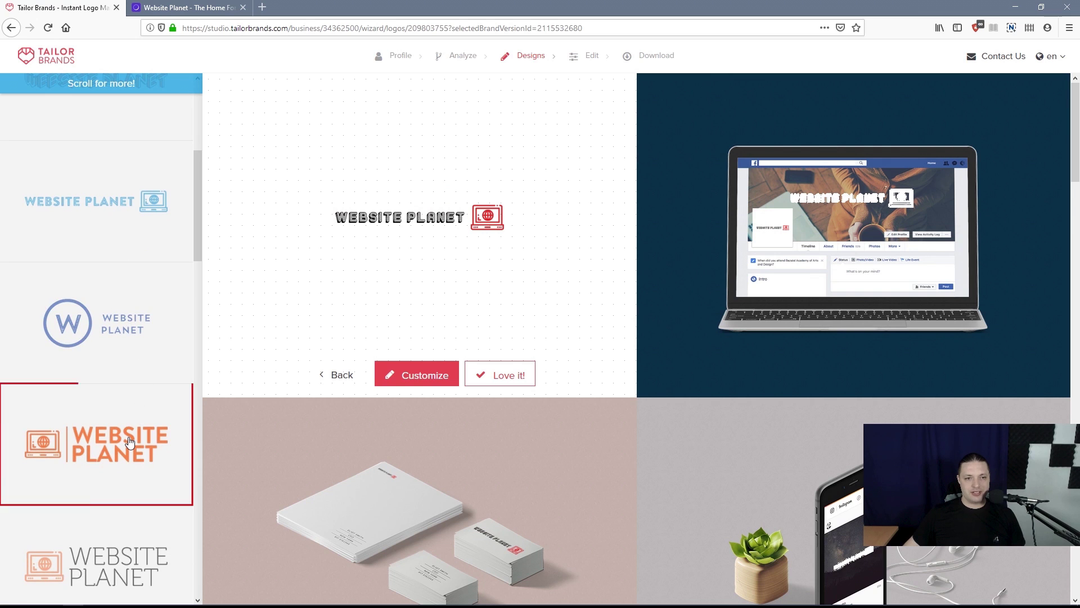
{"action": "scroll", "coordinate": [131, 434], "scroll_direction": "down", "scroll_amount": 3}
{"action": "scroll", "coordinate": [129, 440], "scroll_direction": "up", "scroll_amount": 1}
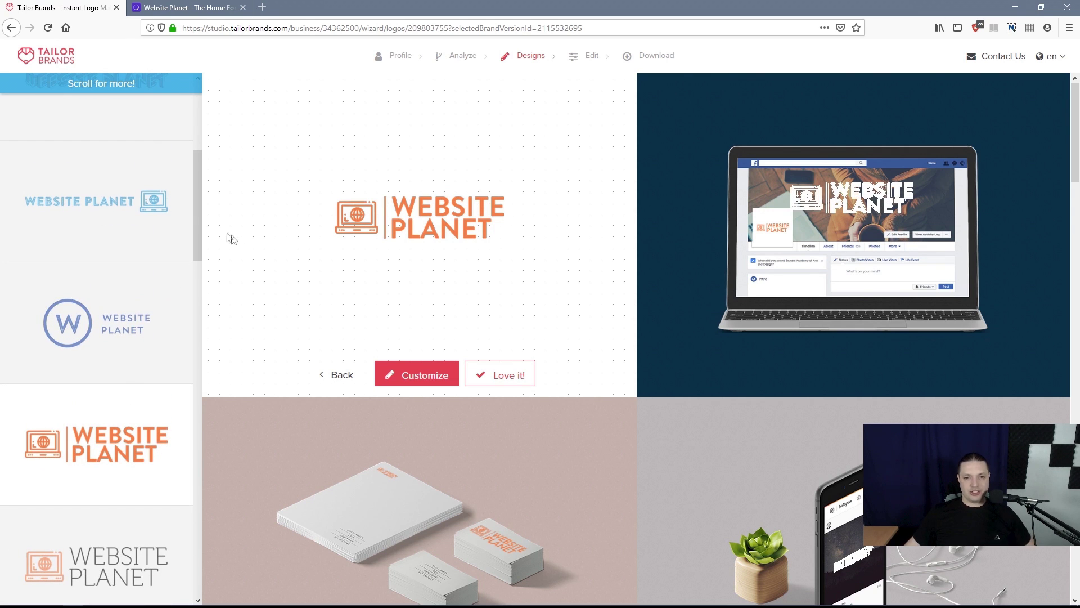
{"action": "left_click", "coordinate": [420, 380]}
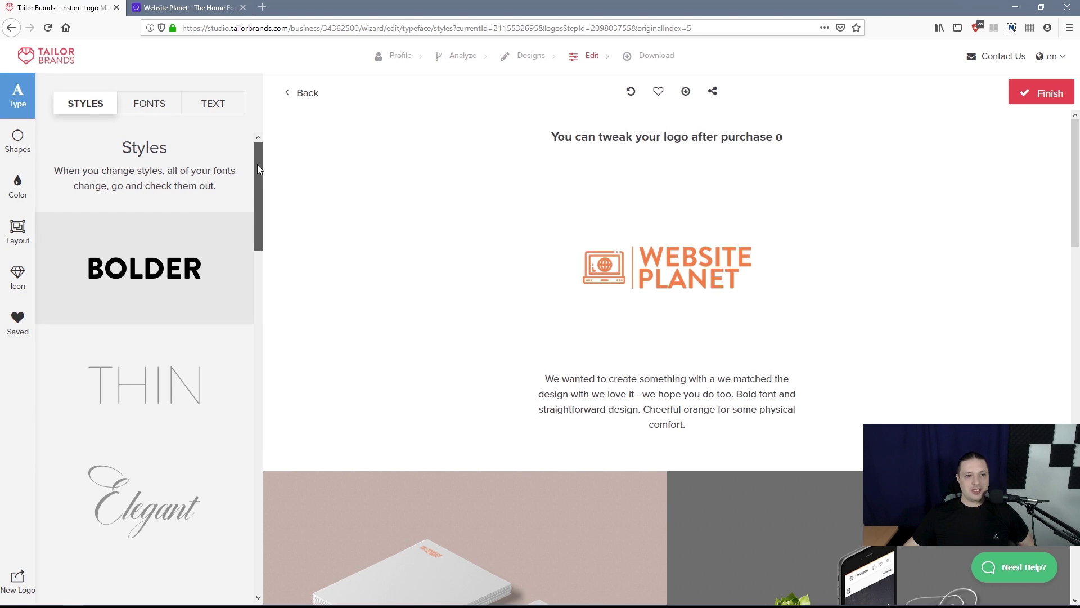
Step: Try the Thin type style on the logo and compare it with the Website Planet site's logo
{"action": "mouse_move", "coordinate": [257, 164]}
{"action": "left_mouse_down"}
{"action": "mouse_move", "coordinate": [265, 248]}
{"action": "mouse_move", "coordinate": [275, 157]}
{"action": "left_mouse_up"}
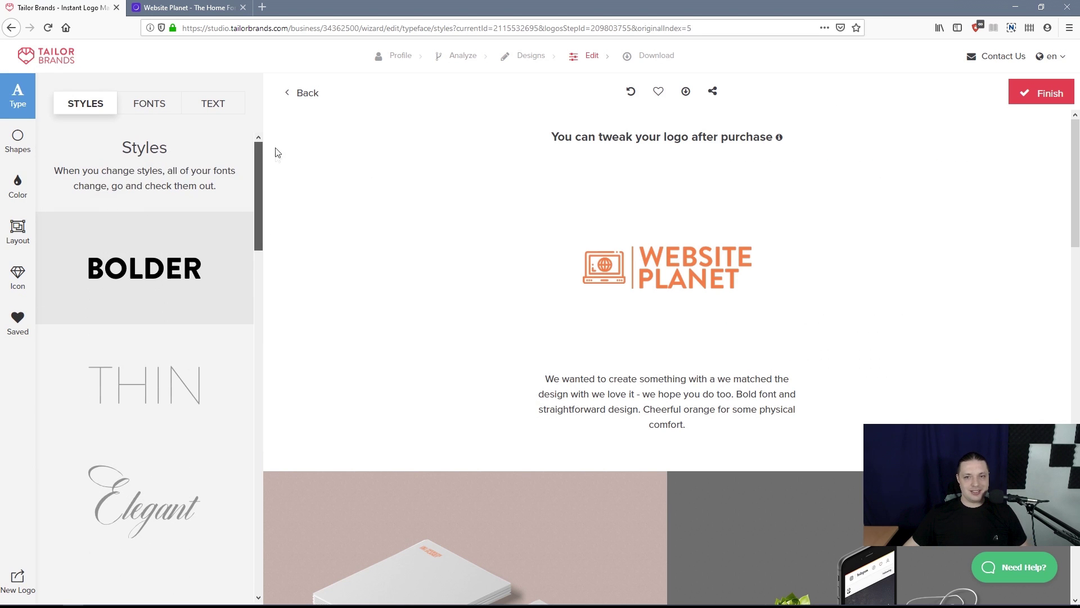
{"action": "left_click", "coordinate": [168, 394]}
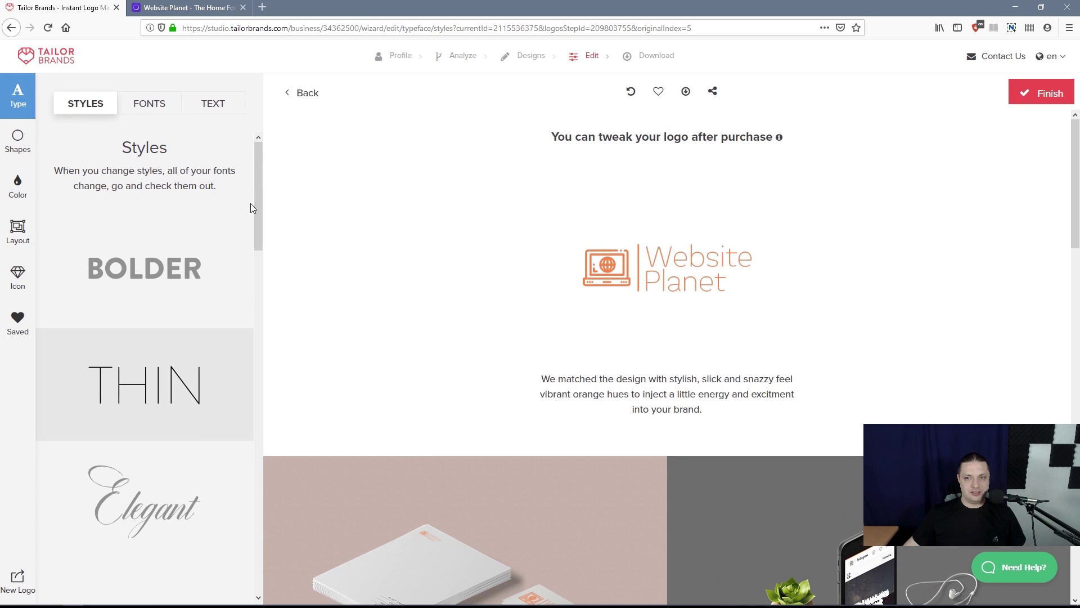
{"action": "left_click", "coordinate": [198, 8]}
{"action": "key", "text": "ctrl+Tab"}
Step: Try the Taller type style on the logo and compare it with the existing logo on the Website Planet site
{"action": "mouse_move", "coordinate": [255, 194]}
{"action": "left_mouse_down"}
{"action": "mouse_move", "coordinate": [237, 344]}
{"action": "mouse_move", "coordinate": [252, 459]}
{"action": "mouse_move", "coordinate": [265, 454]}
{"action": "mouse_move", "coordinate": [258, 545]}
{"action": "left_mouse_up"}
{"action": "left_click", "coordinate": [236, 542]}
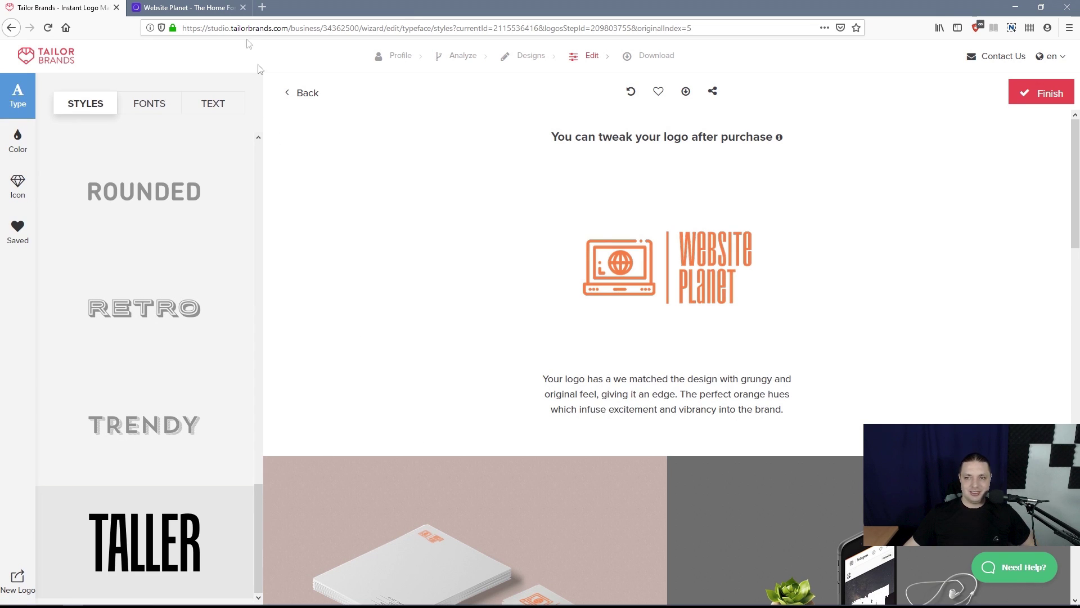
{"action": "left_click", "coordinate": [186, 7]}
{"action": "left_click", "coordinate": [62, 7]}
{"action": "left_click", "coordinate": [196, 9]}
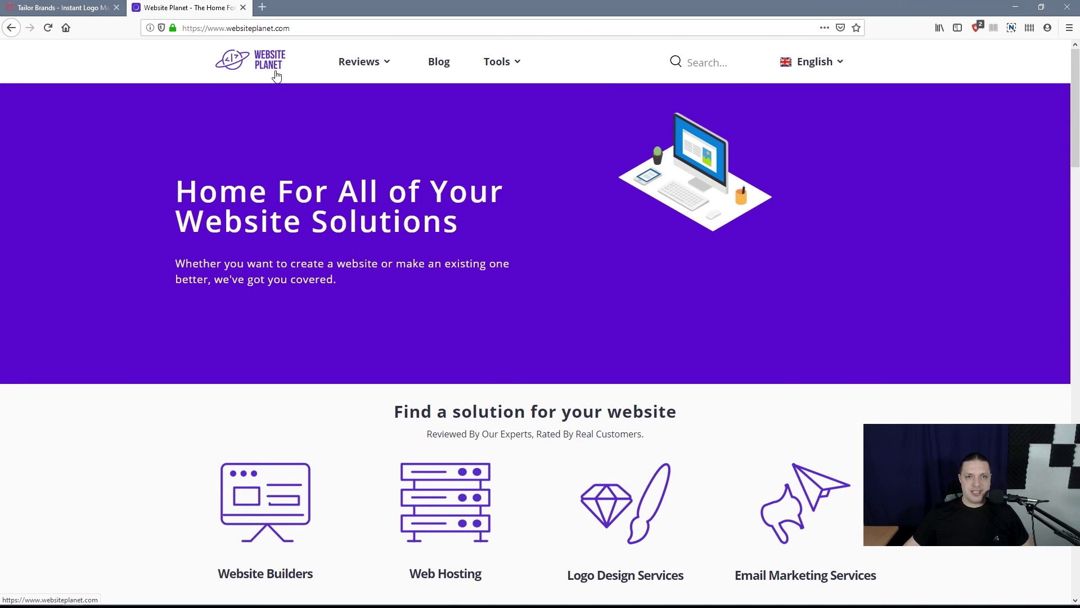
{"action": "left_click", "coordinate": [62, 7]}
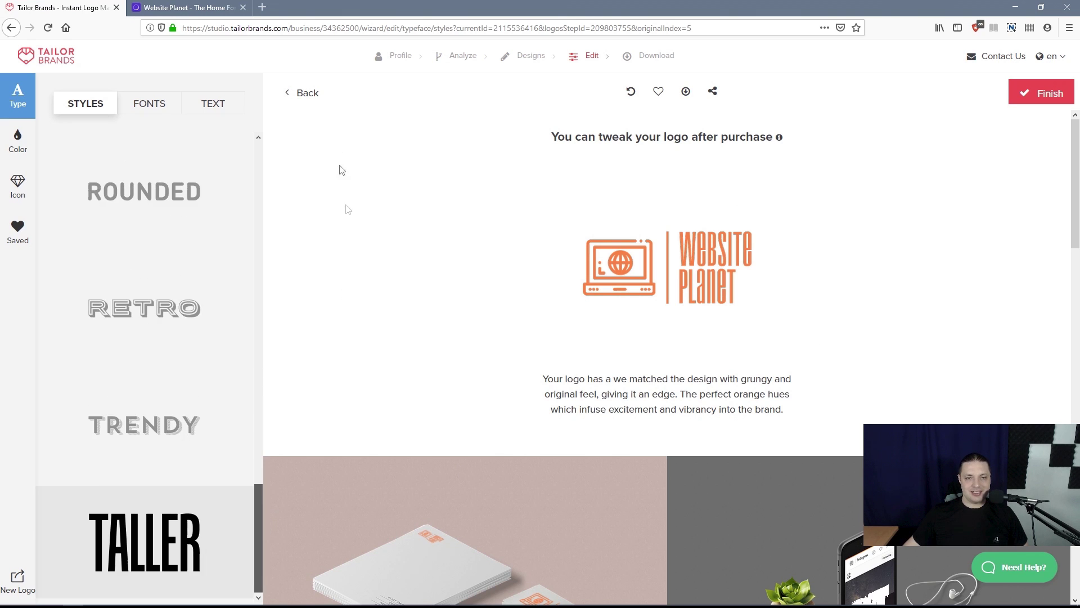
Step: Restore the Bolder type style and choose between the two shape variants, trying the one with tall narrow capitals
{"action": "left_click_drag", "start_coordinate": [259, 523], "coordinate": [259, 183]}
{"action": "left_click", "coordinate": [189, 270]}
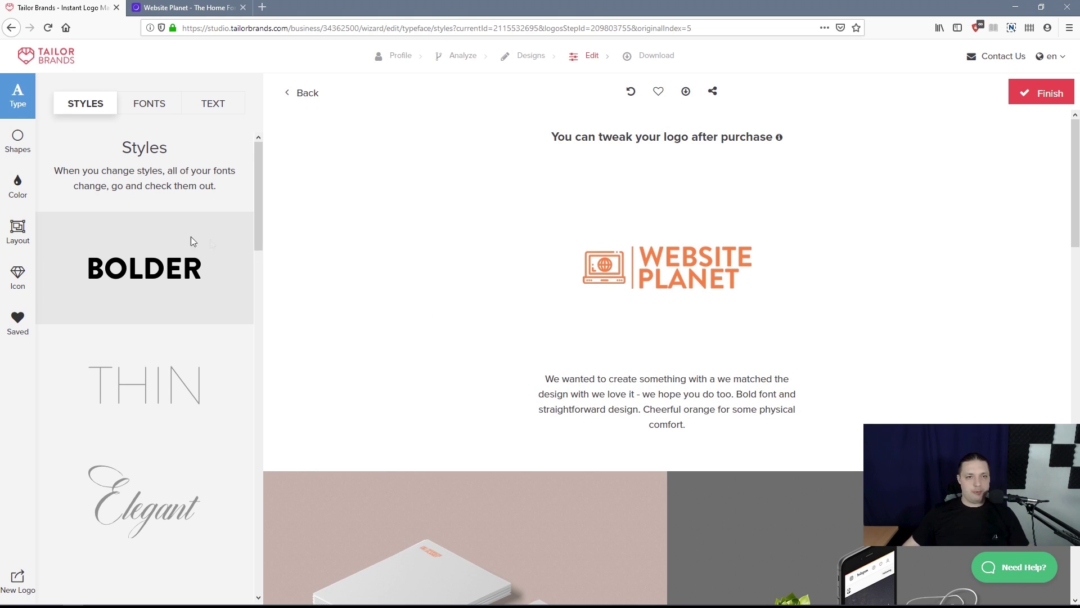
{"action": "left_click", "coordinate": [24, 140]}
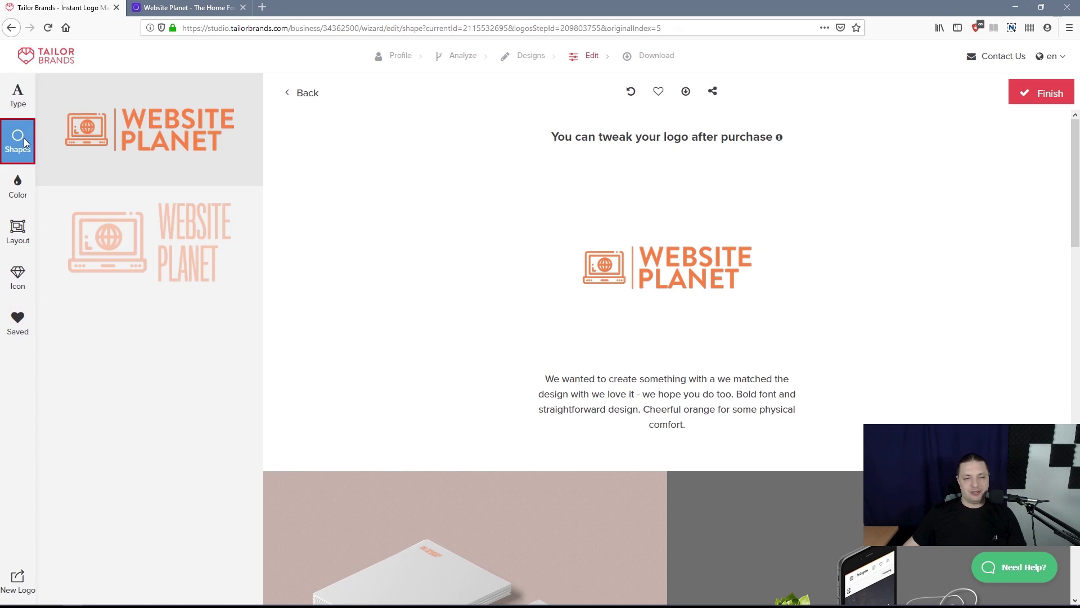
{"action": "left_click", "coordinate": [210, 257]}
{"action": "left_click", "coordinate": [174, 141]}
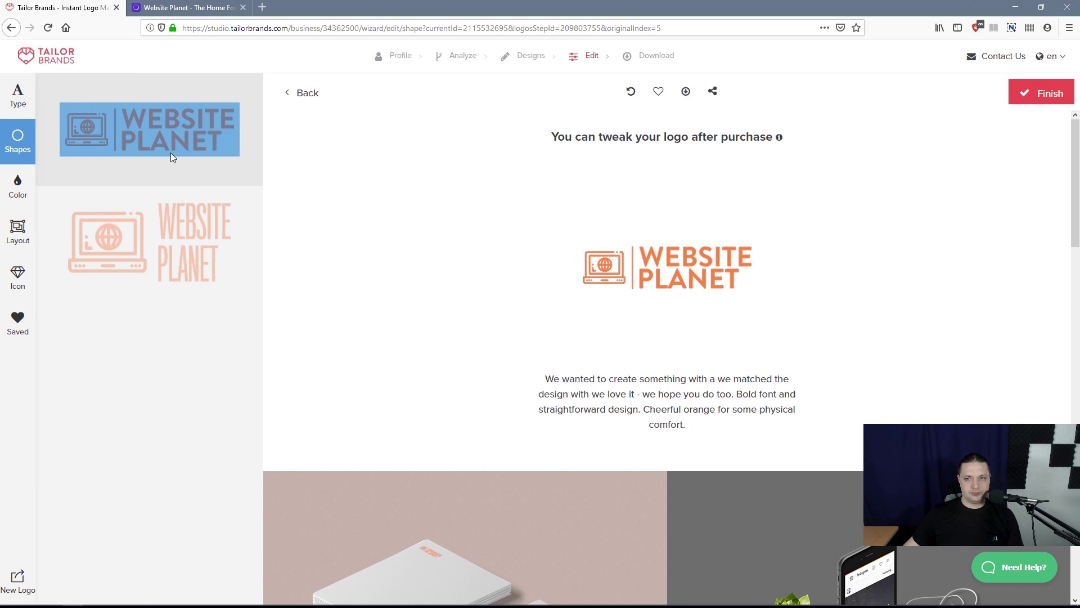
Step: Recolor the logo with the dark indigo suggested palette, and replace it with the violet-and-pink palette
{"action": "left_click", "coordinate": [18, 186]}
{"action": "left_click", "coordinate": [150, 266]}
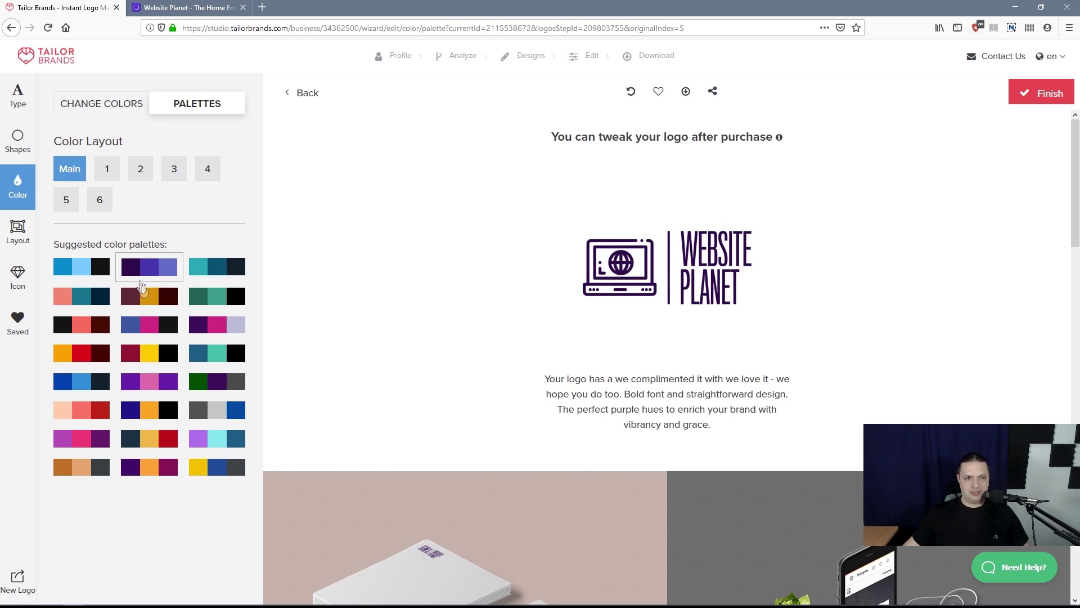
{"action": "left_click", "coordinate": [169, 385]}
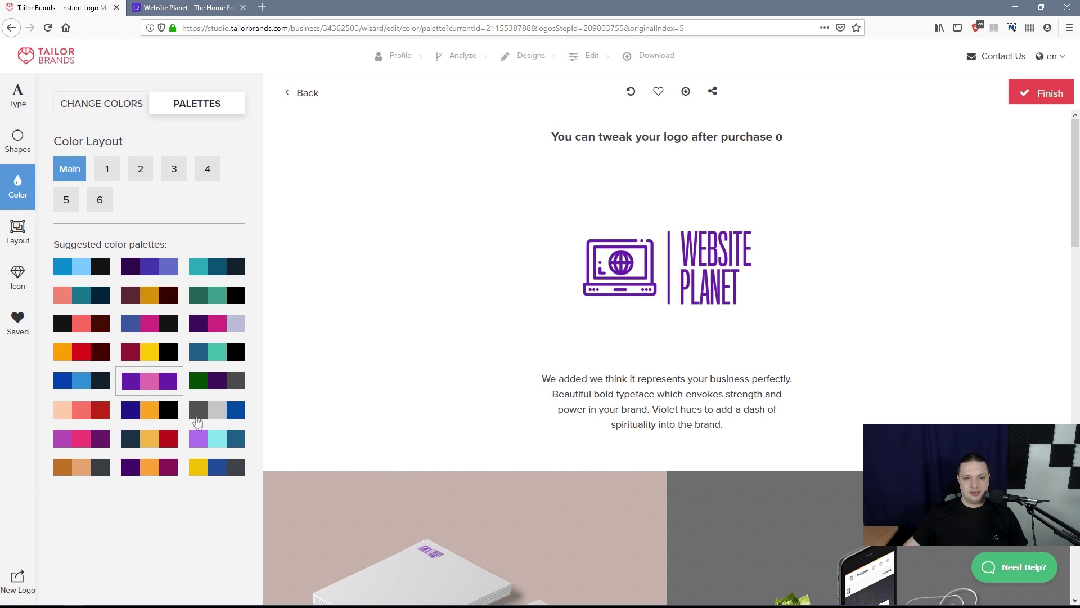
Step: Compare the violet logo color with the purple used on the Website Planet site
{"action": "left_click", "coordinate": [196, 11]}
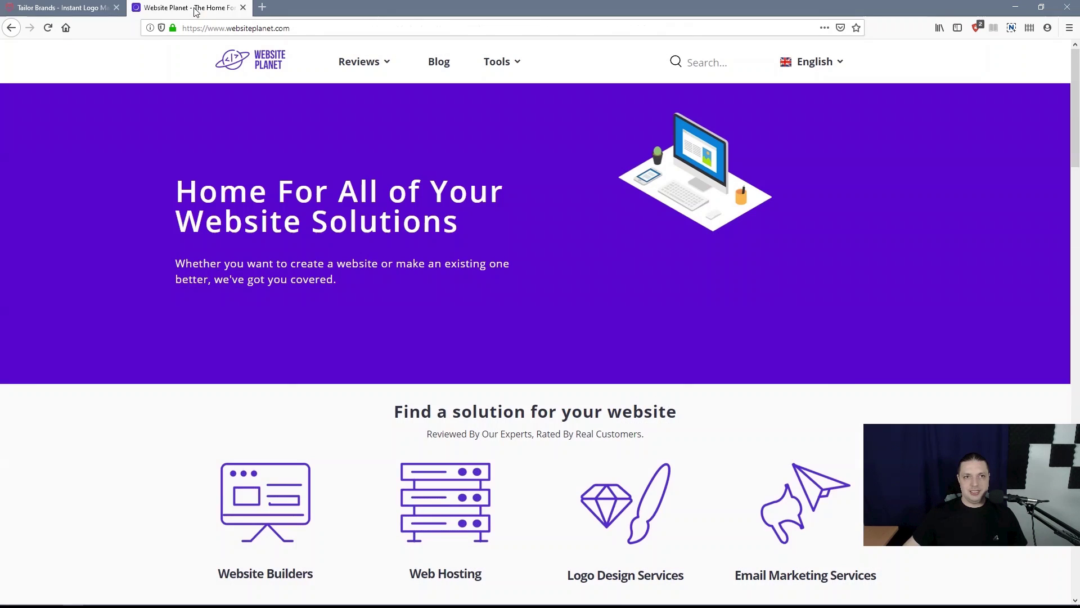
{"action": "left_click", "coordinate": [64, 10]}
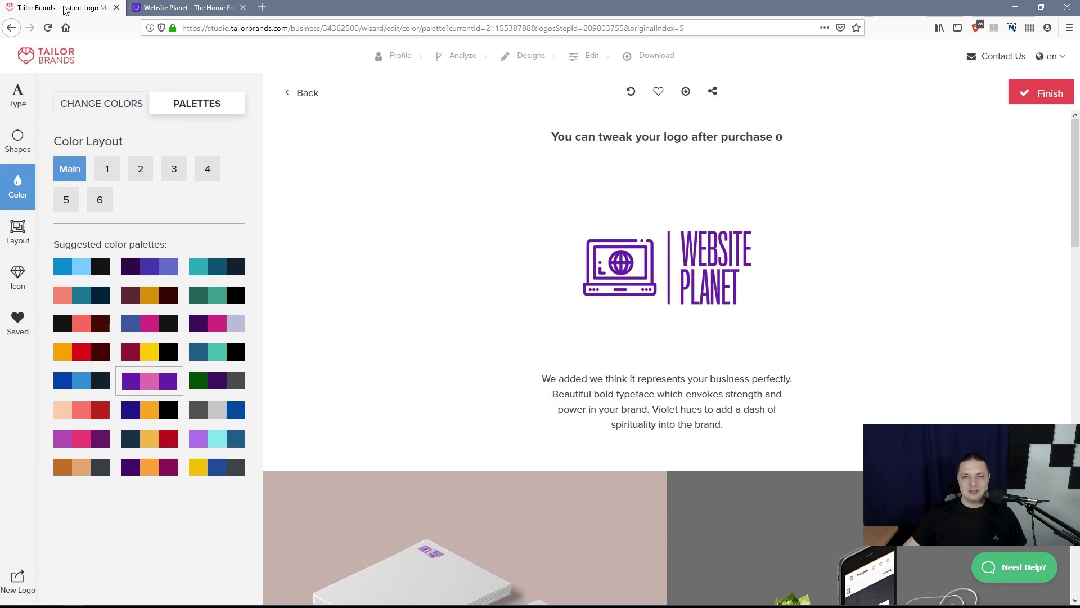
{"action": "left_click", "coordinate": [157, 10]}
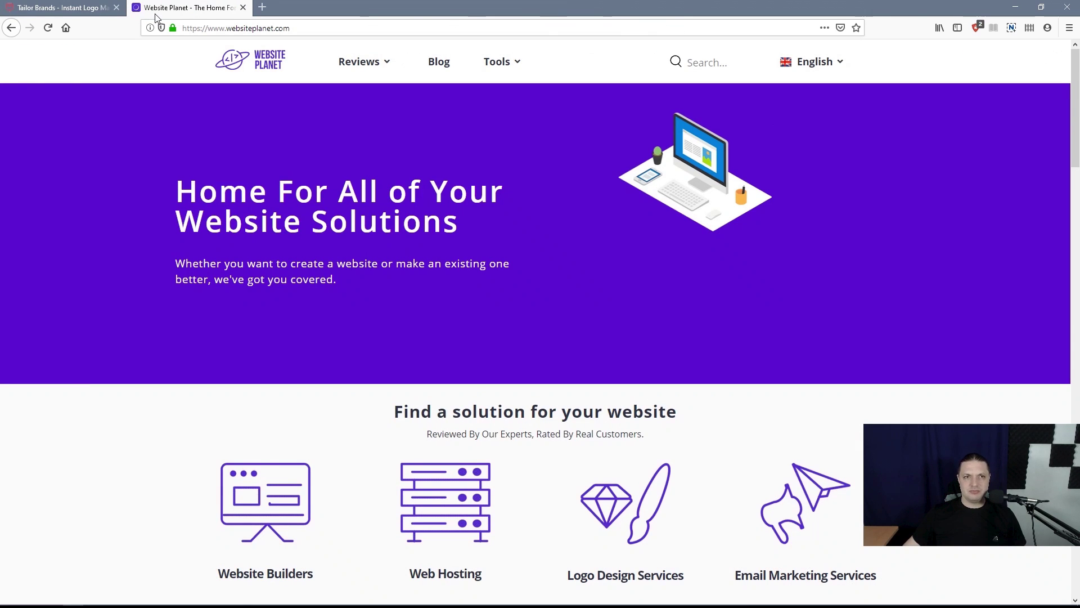
{"action": "left_click", "coordinate": [67, 9]}
Step: Try the lilac-and-turquoise and magenta palettes, return to the violet-and-pink palette, and compare it with the Website Planet site
{"action": "left_click", "coordinate": [225, 450]}
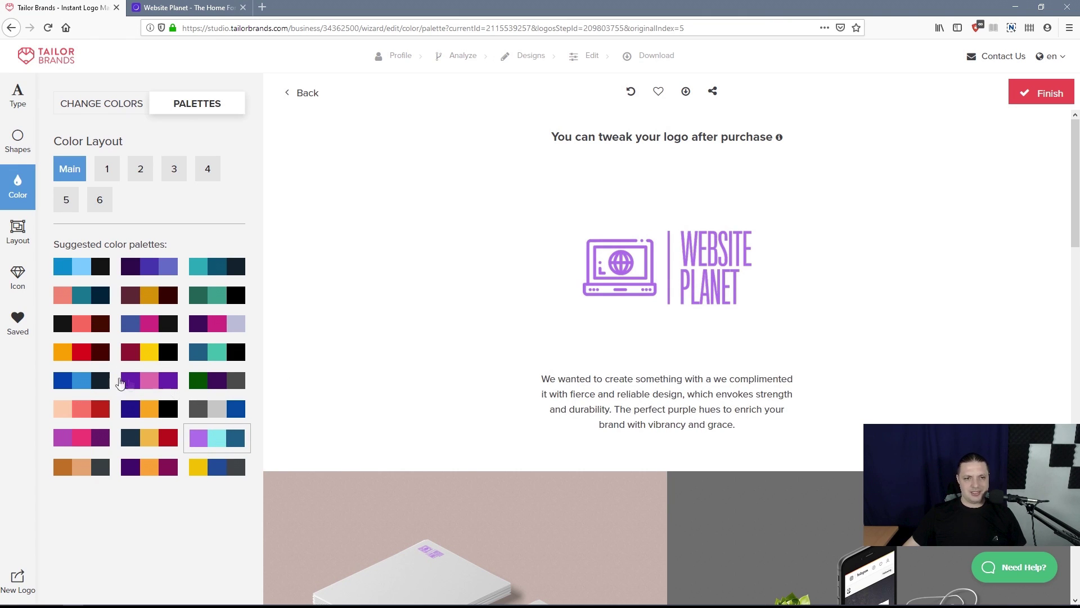
{"action": "left_click", "coordinate": [93, 437]}
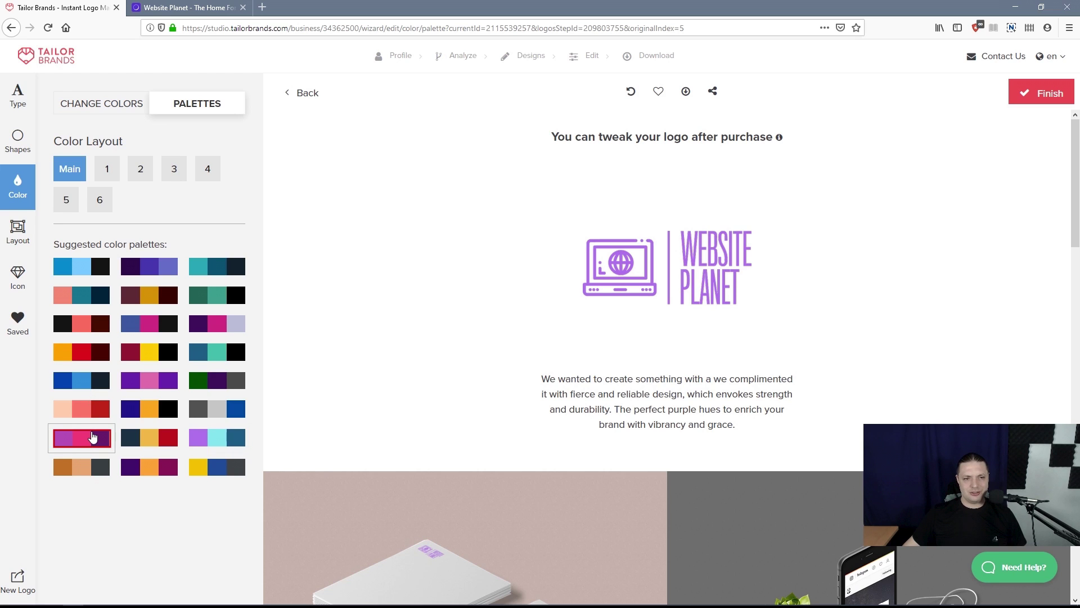
{"action": "left_click", "coordinate": [155, 378]}
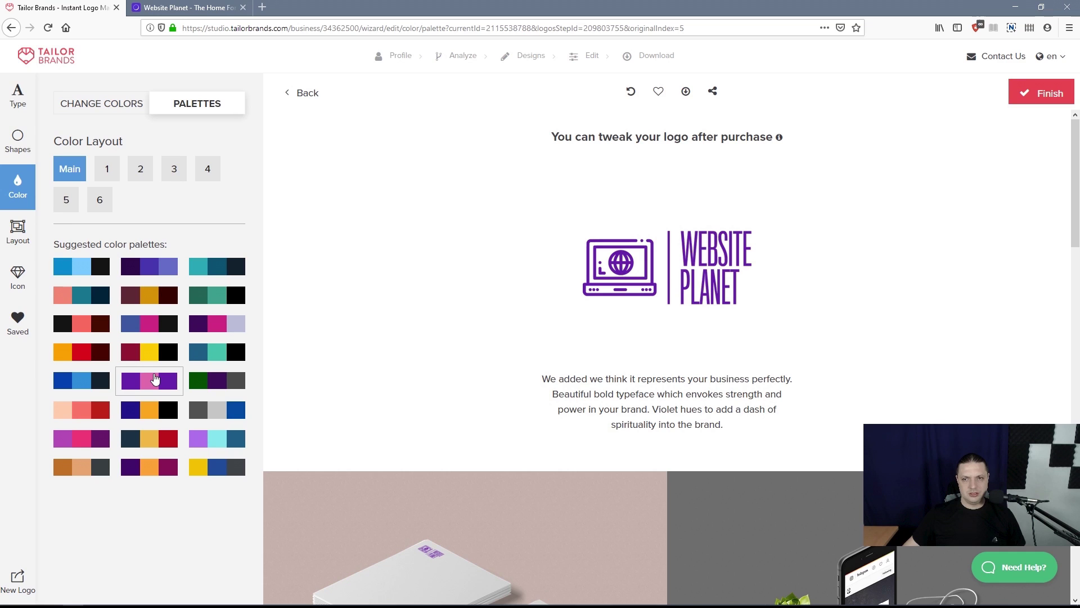
{"action": "left_click", "coordinate": [181, 8]}
{"action": "left_click", "coordinate": [75, 5]}
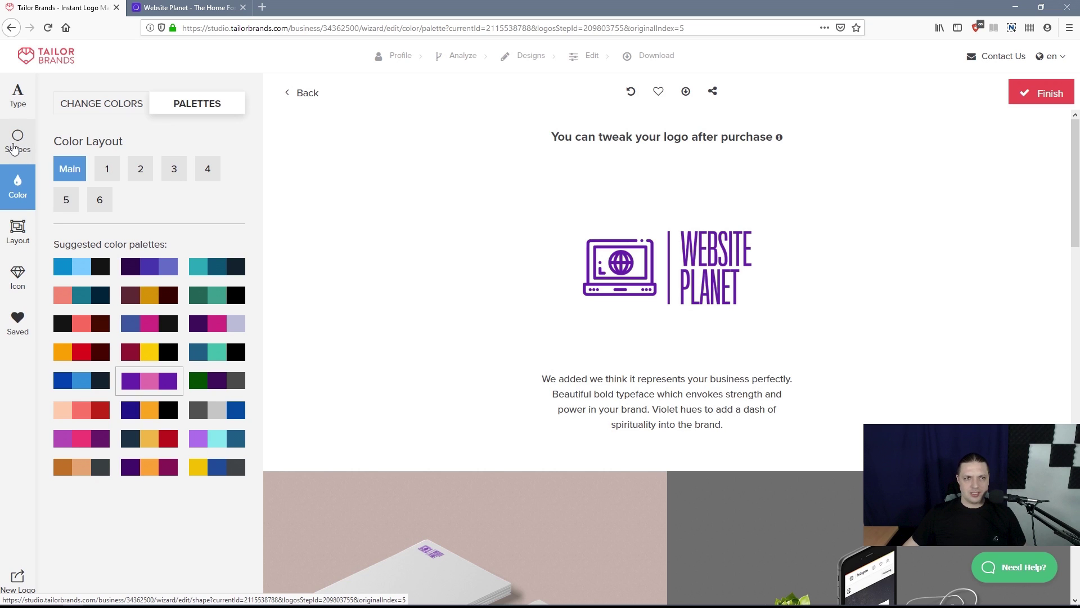
Step: Try color layouts 1, 2 and 5 on the logo, and return to the Main layout
{"action": "left_click", "coordinate": [117, 174]}
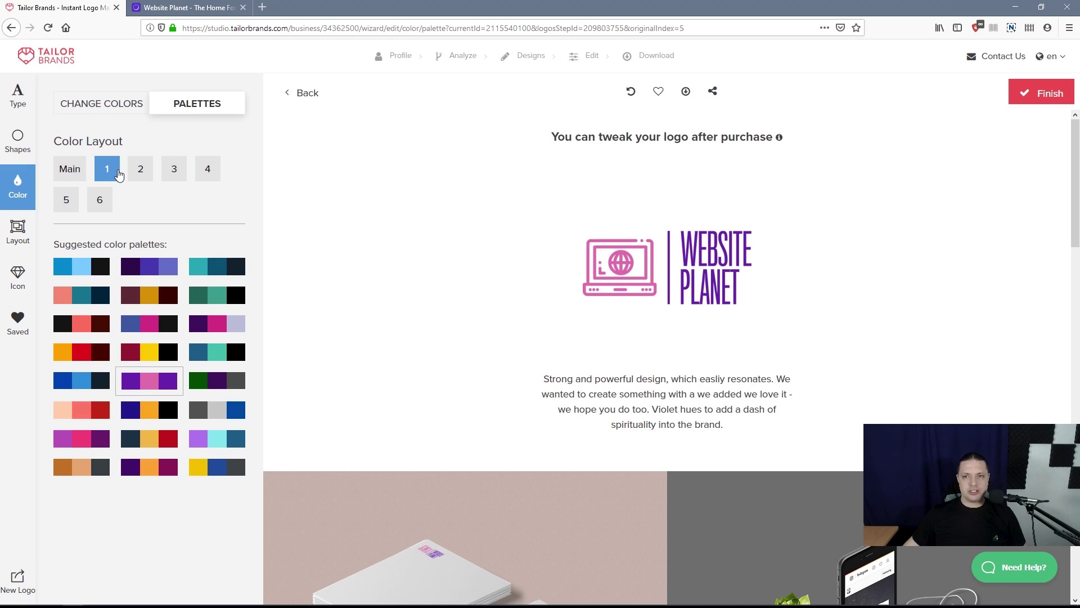
{"action": "left_click", "coordinate": [140, 177]}
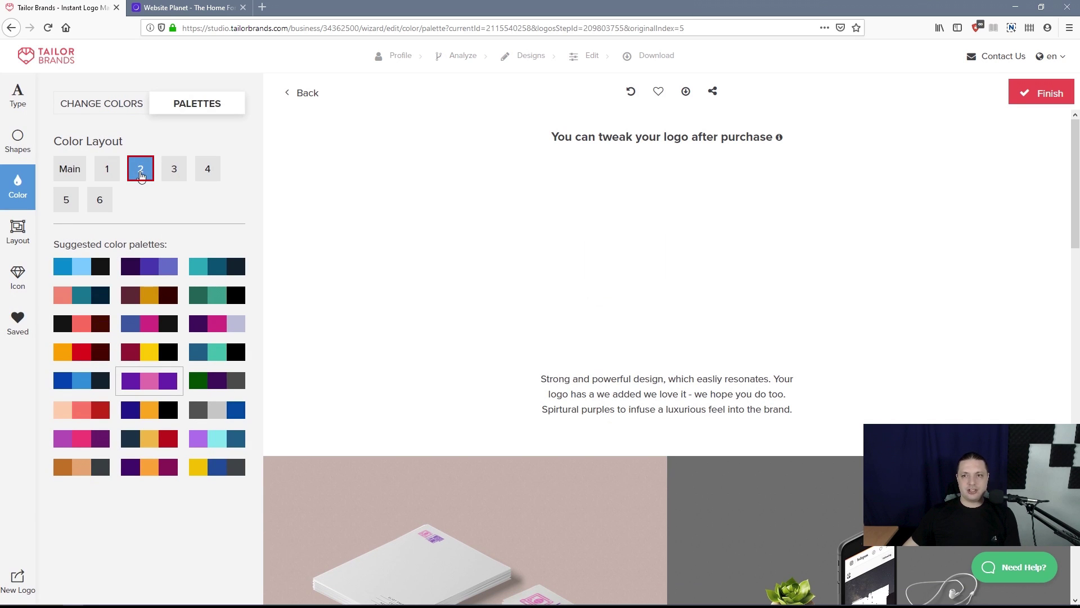
{"action": "left_click", "coordinate": [73, 205]}
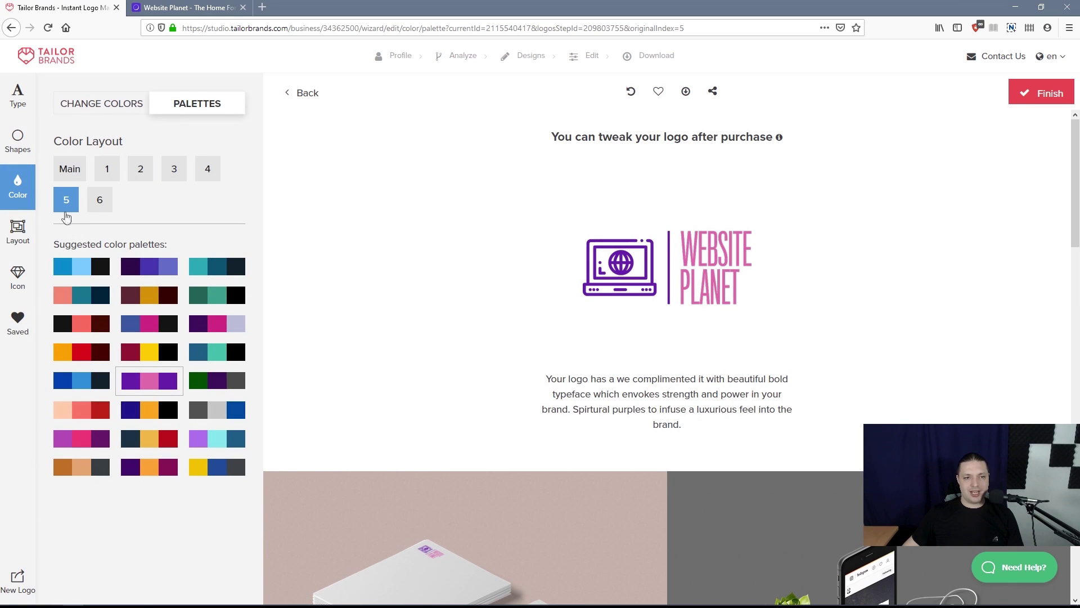
{"action": "left_click", "coordinate": [69, 170]}
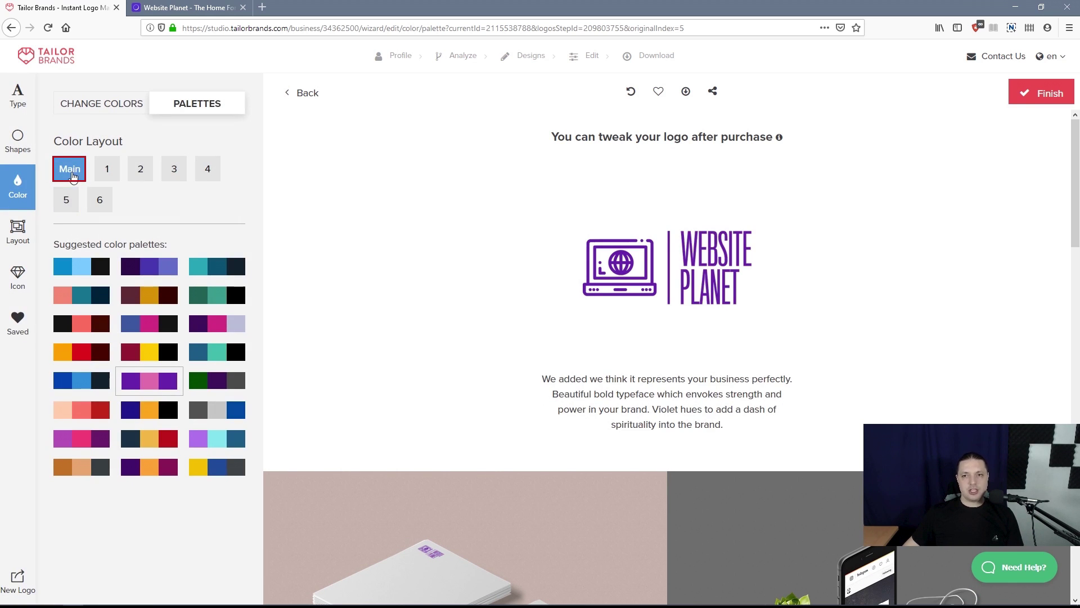
Step: Change the logo's font to the bold sans-serif all-caps option, third in the font suggestions
{"action": "left_click", "coordinate": [25, 99]}
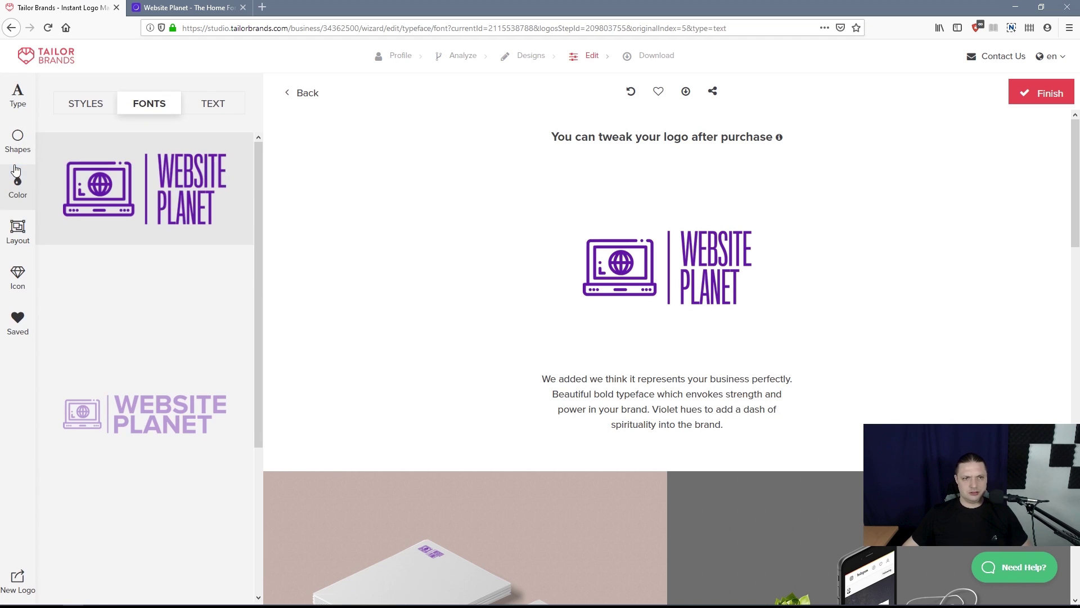
{"action": "left_click", "coordinate": [76, 108]}
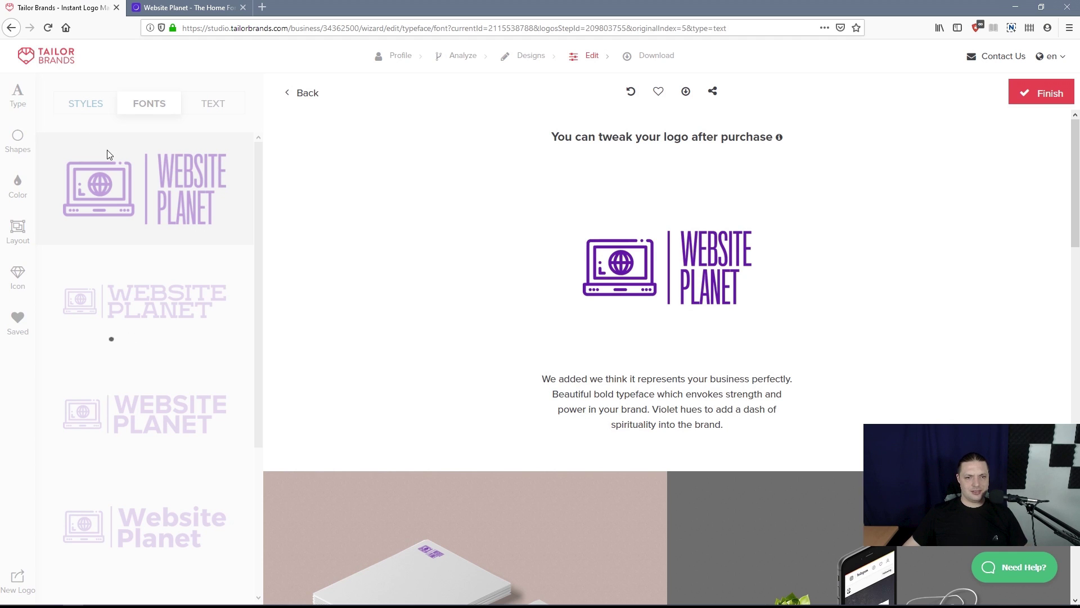
{"action": "left_click", "coordinate": [133, 109]}
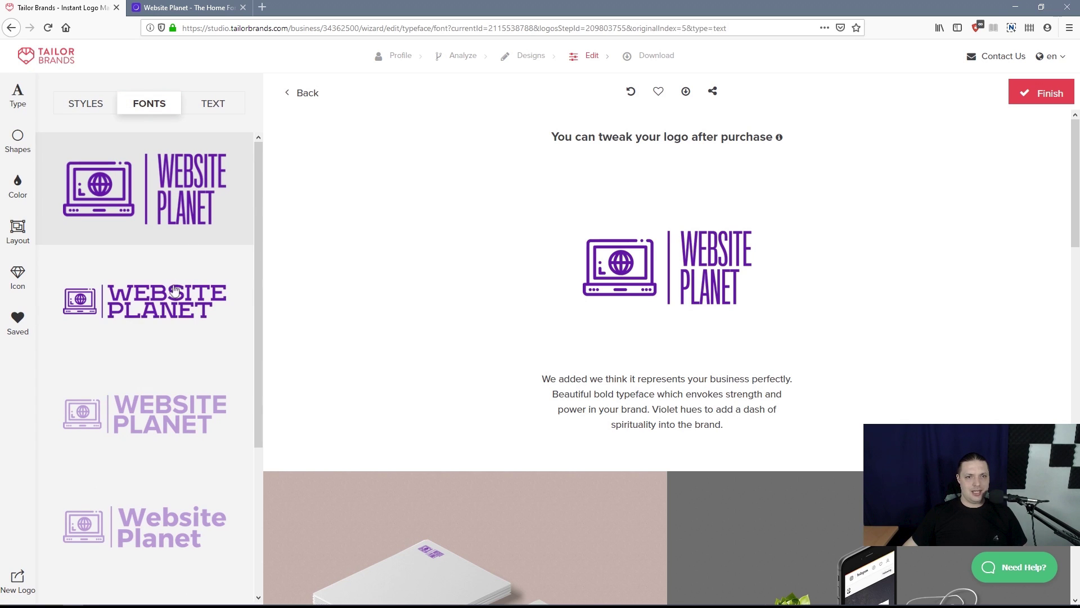
{"action": "left_click", "coordinate": [175, 433]}
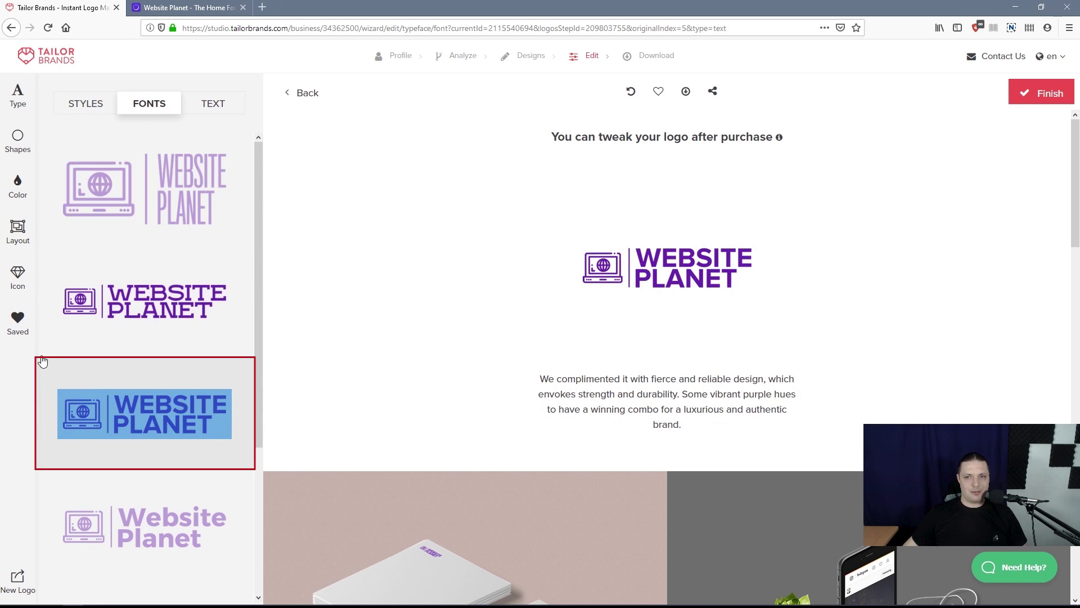
Step: Try the logo layout with the icon below the name, and replace it with the single-line layout with the icon before the name
{"action": "left_click", "coordinate": [22, 224]}
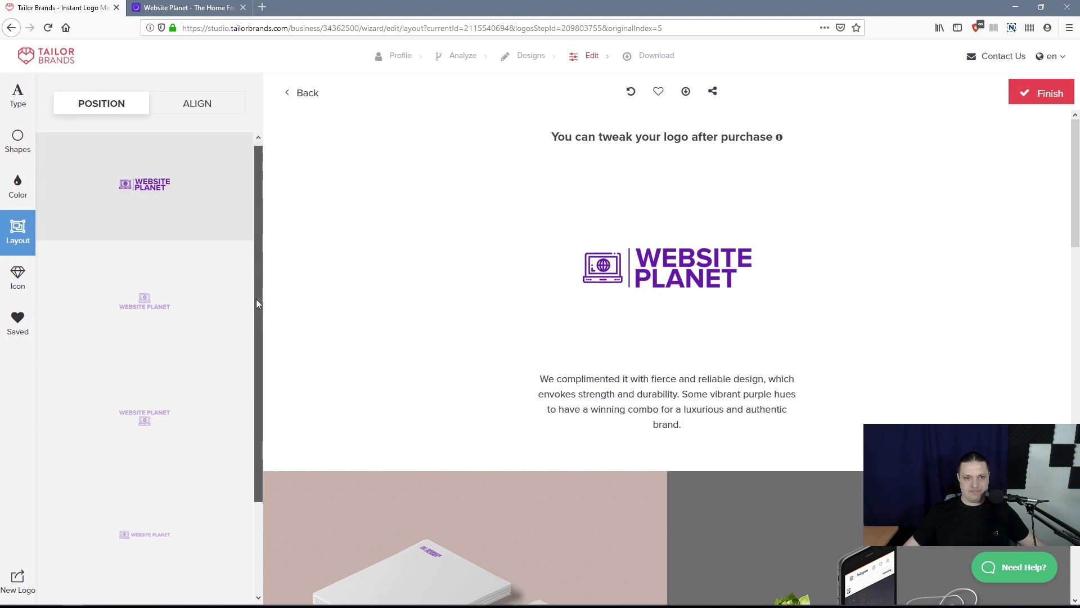
{"action": "left_click_drag", "start_coordinate": [258, 298], "coordinate": [257, 366]}
{"action": "left_click", "coordinate": [144, 327]}
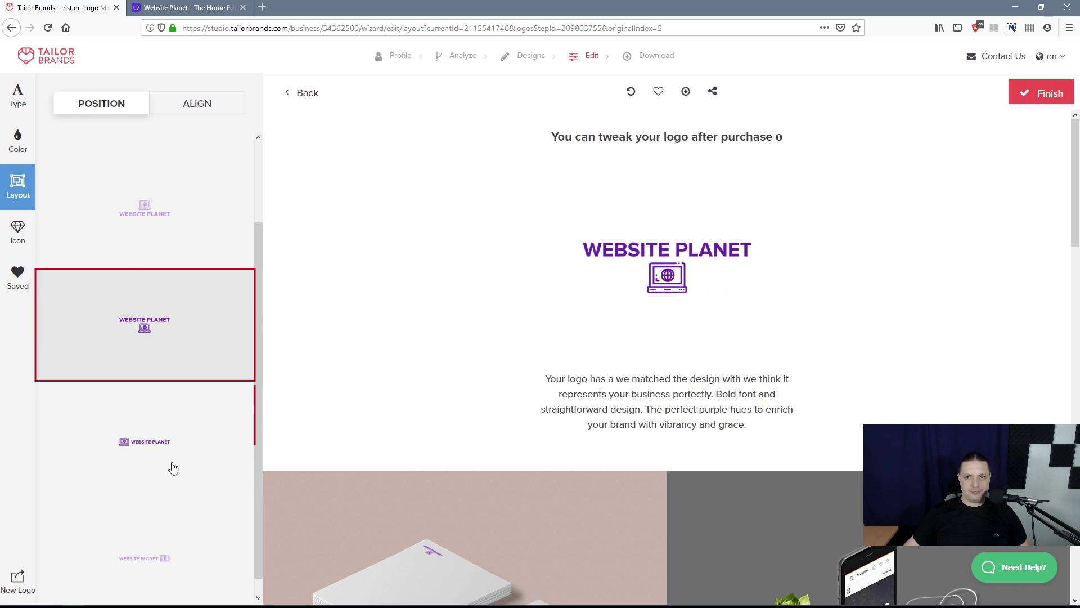
{"action": "left_click", "coordinate": [174, 460]}
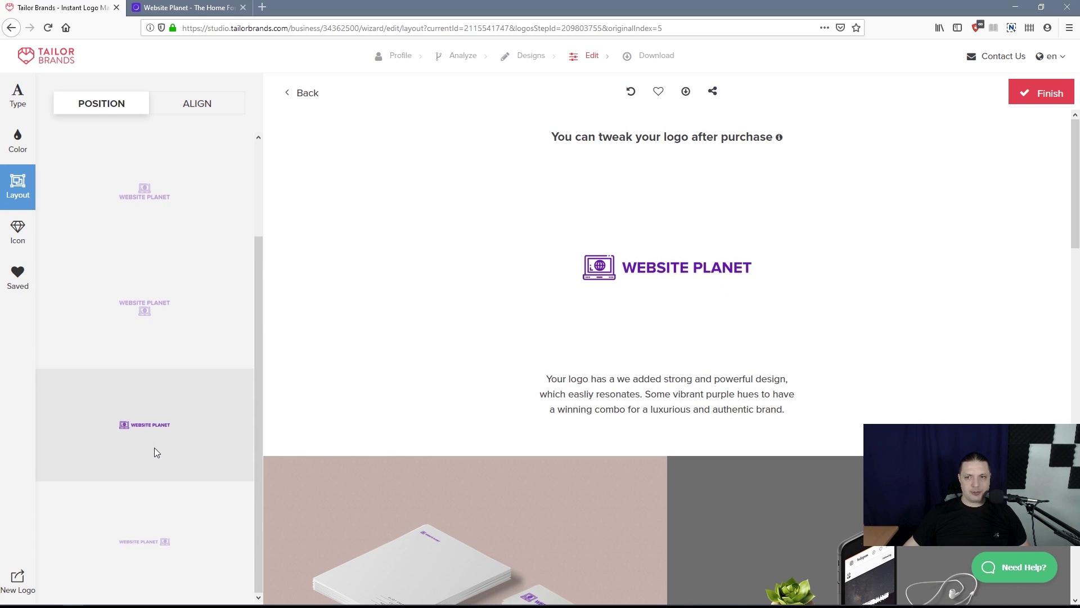
Step: Compare the single-line logo with the one on the Website Planet site, and return to the two-line layout with the divider
{"action": "left_click", "coordinate": [186, 7]}
{"action": "left_click", "coordinate": [91, 5]}
{"action": "left_click", "coordinate": [186, 8]}
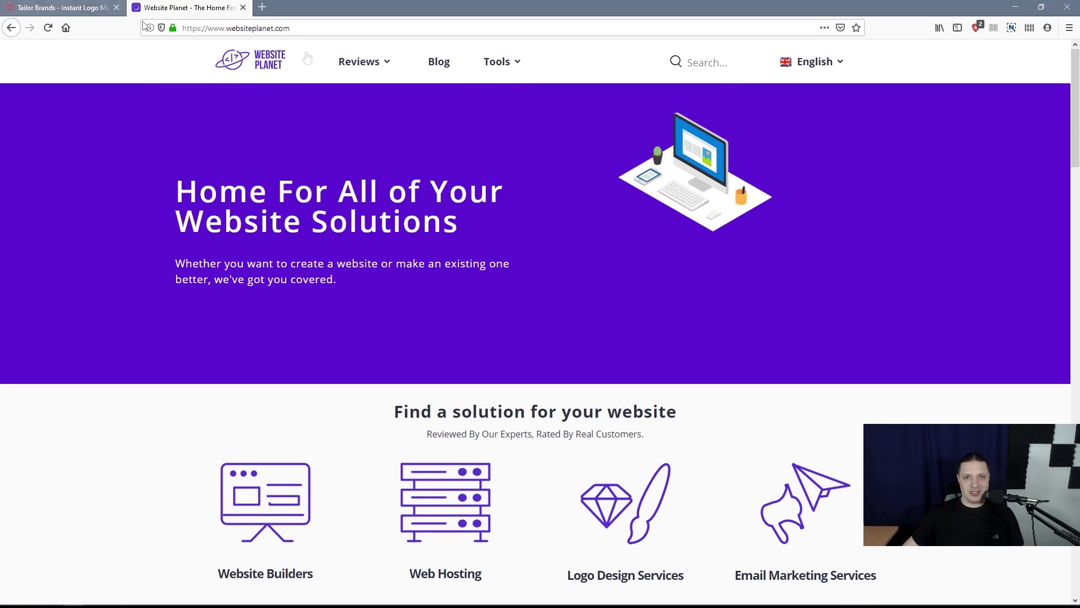
{"action": "left_click", "coordinate": [92, 8]}
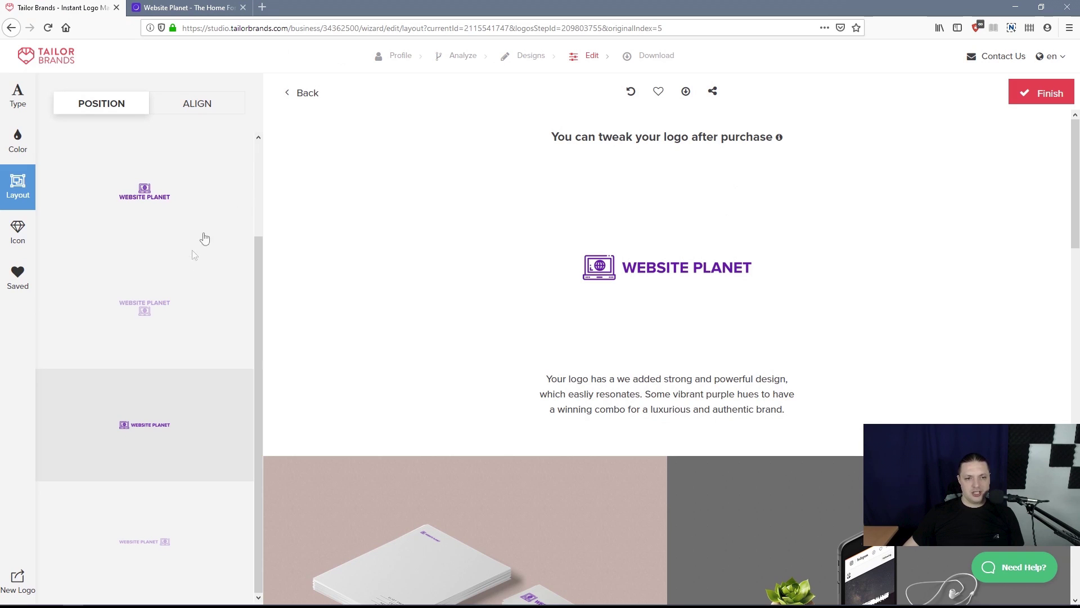
{"action": "left_click", "coordinate": [162, 201]}
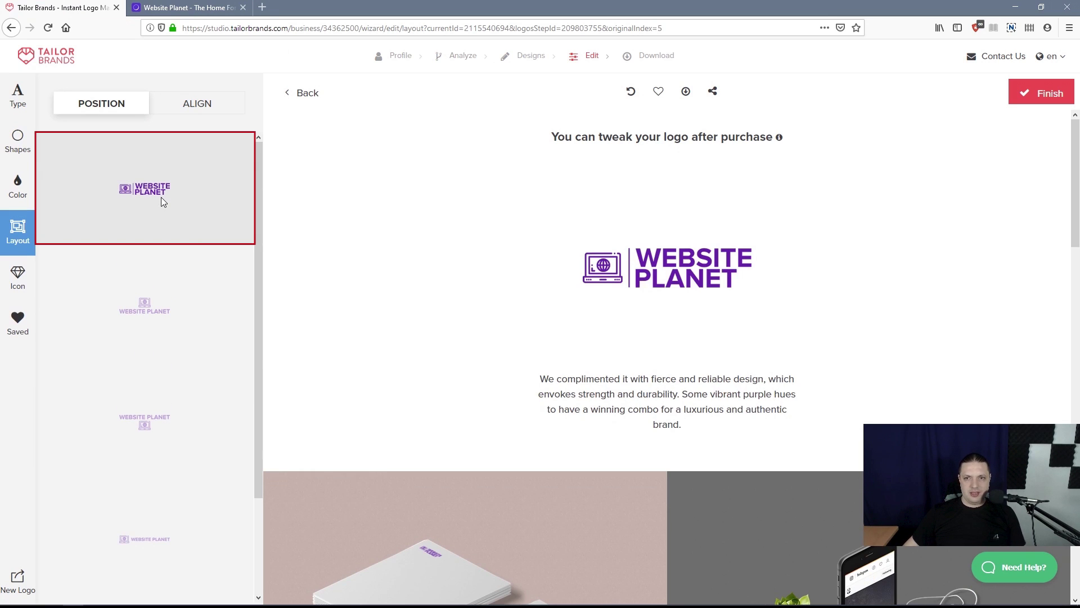
Step: Enlarge the logo's laptop icon to size 1.4
{"action": "left_click", "coordinate": [17, 269]}
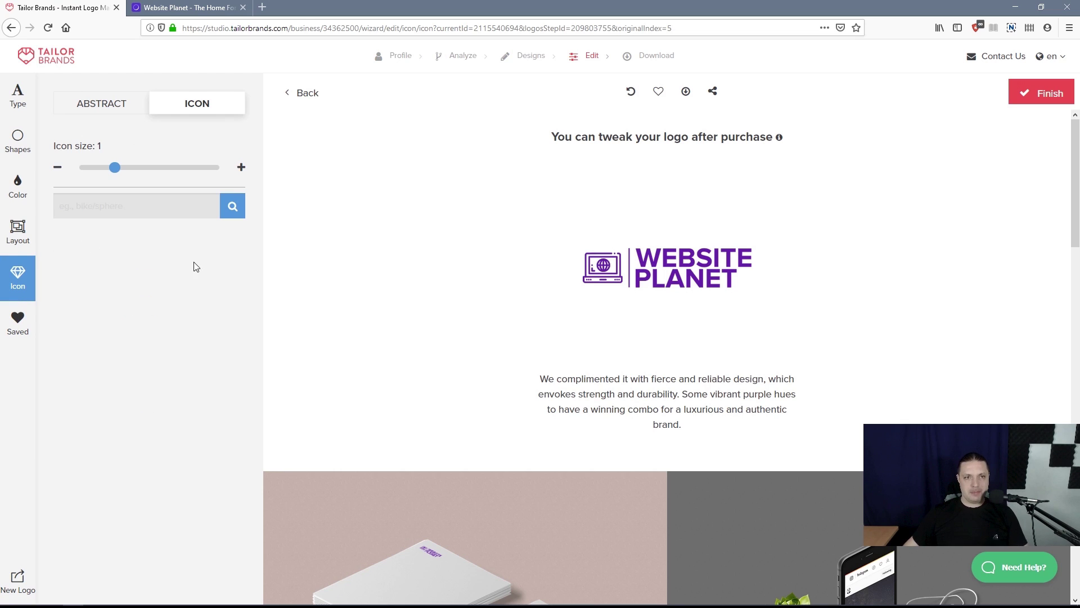
{"action": "left_click_drag", "start_coordinate": [115, 168], "coordinate": [127, 169]}
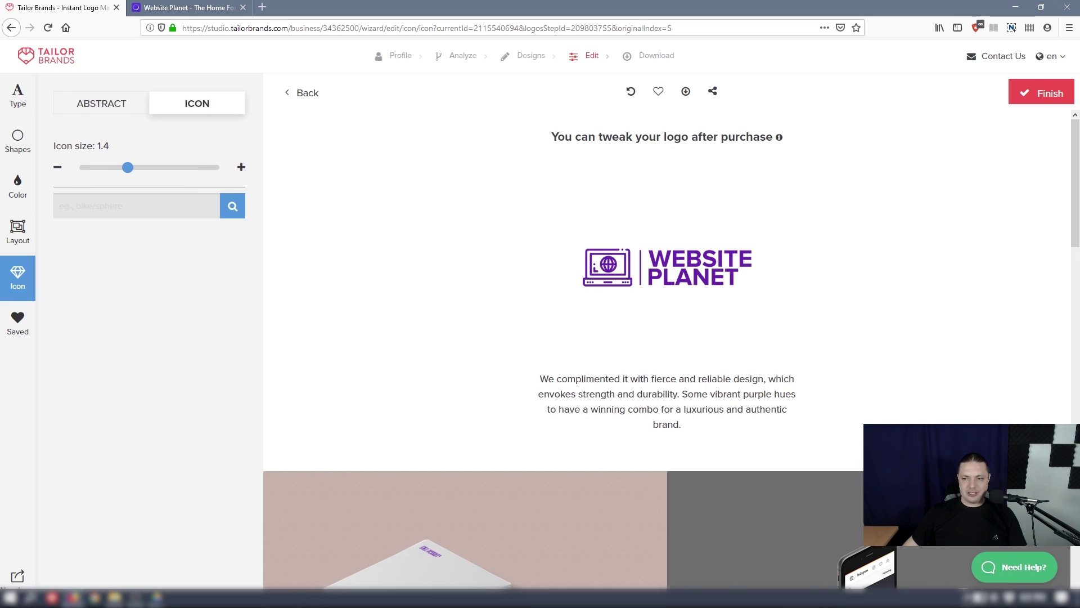
{"action": "left_click", "coordinate": [972, 598]}
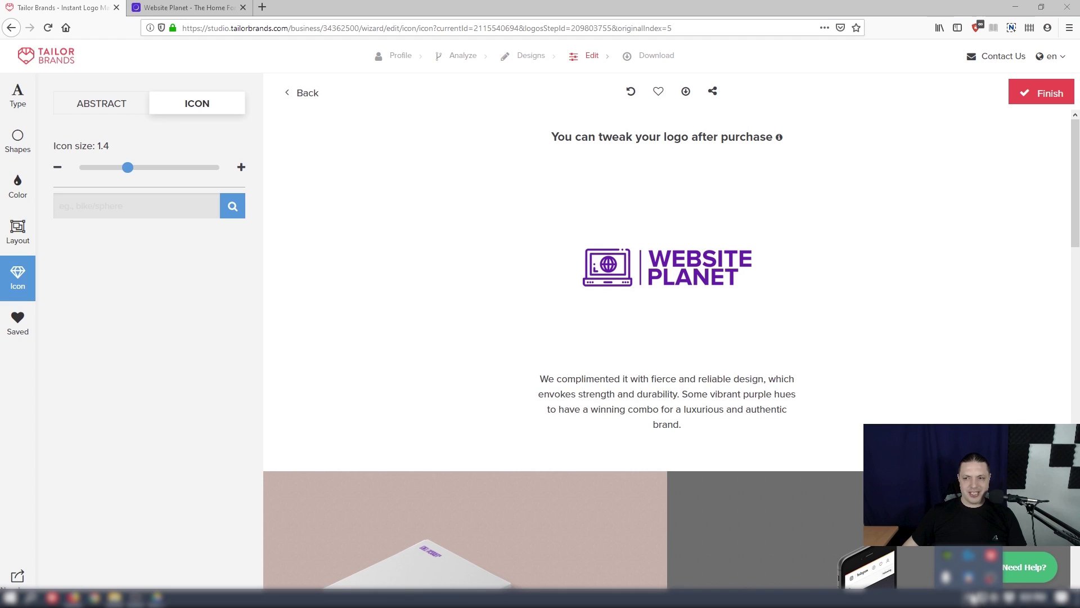
{"action": "left_click", "coordinate": [53, 167]}
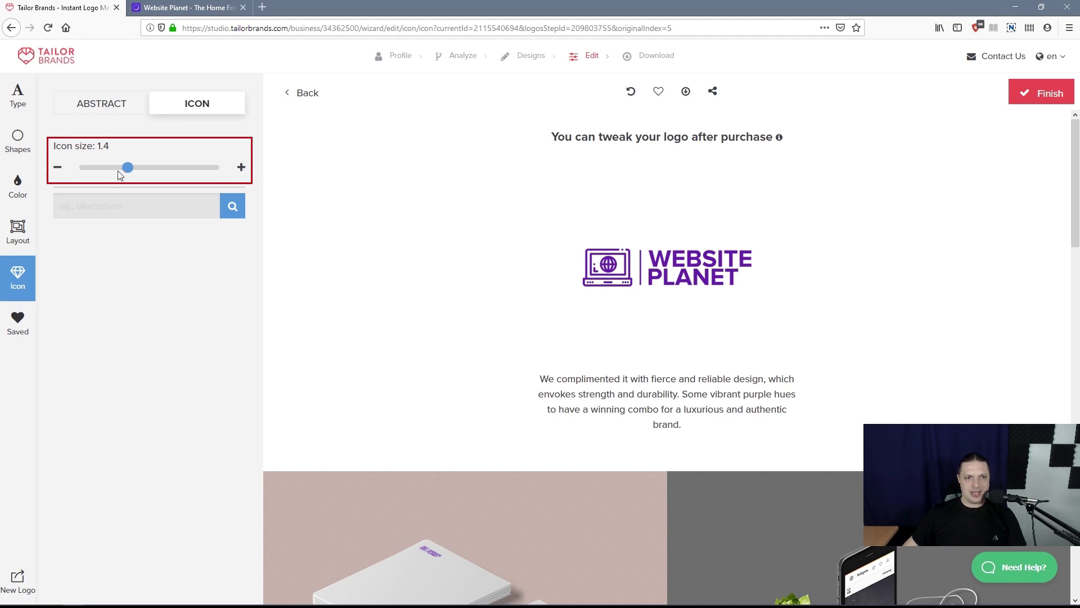
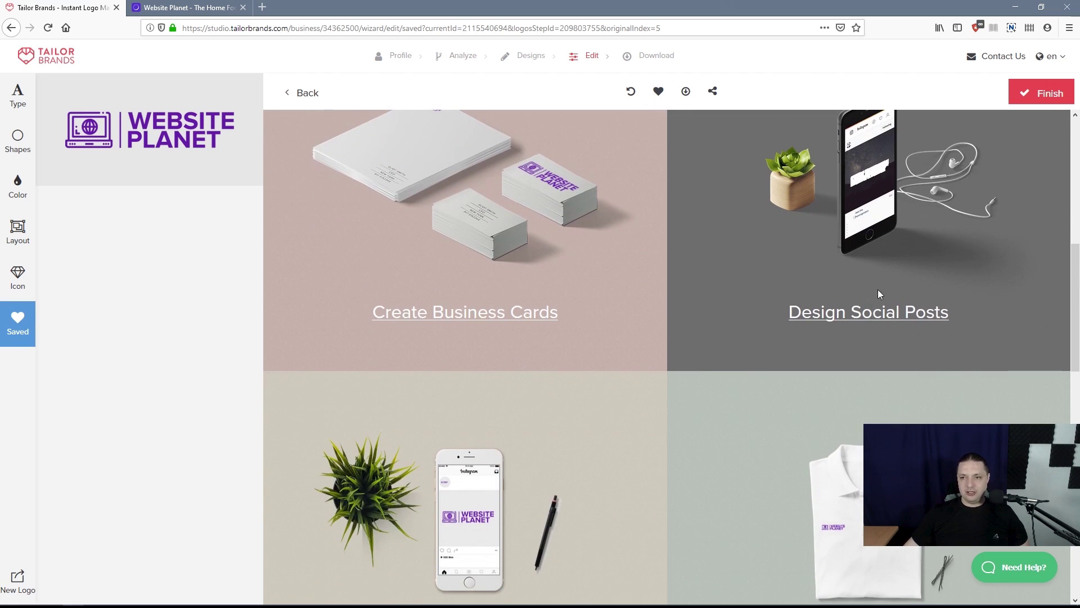
Step: Examine the logo on the product mockups, from the Instagram post and polo shirt to the Facebook header and branded documents
{"action": "scroll", "coordinate": [860, 319], "scroll_direction": "down", "scroll_amount": 7}
{"action": "scroll", "coordinate": [852, 333], "scroll_direction": "up", "scroll_amount": 3}
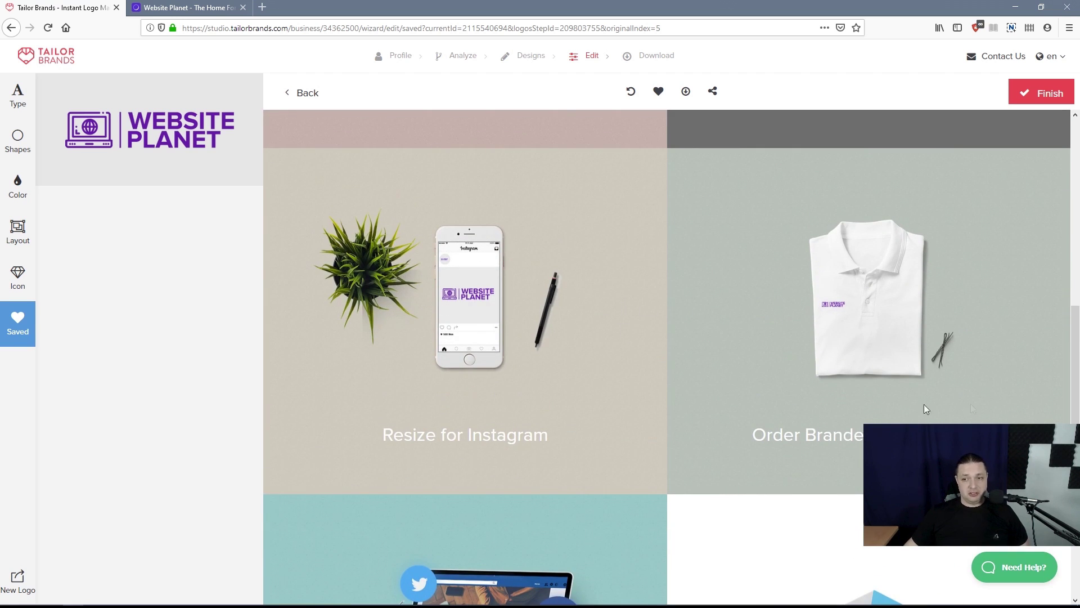
{"action": "scroll", "coordinate": [991, 398], "scroll_direction": "down", "scroll_amount": 3}
{"action": "scroll", "coordinate": [979, 392], "scroll_direction": "up", "scroll_amount": 3}
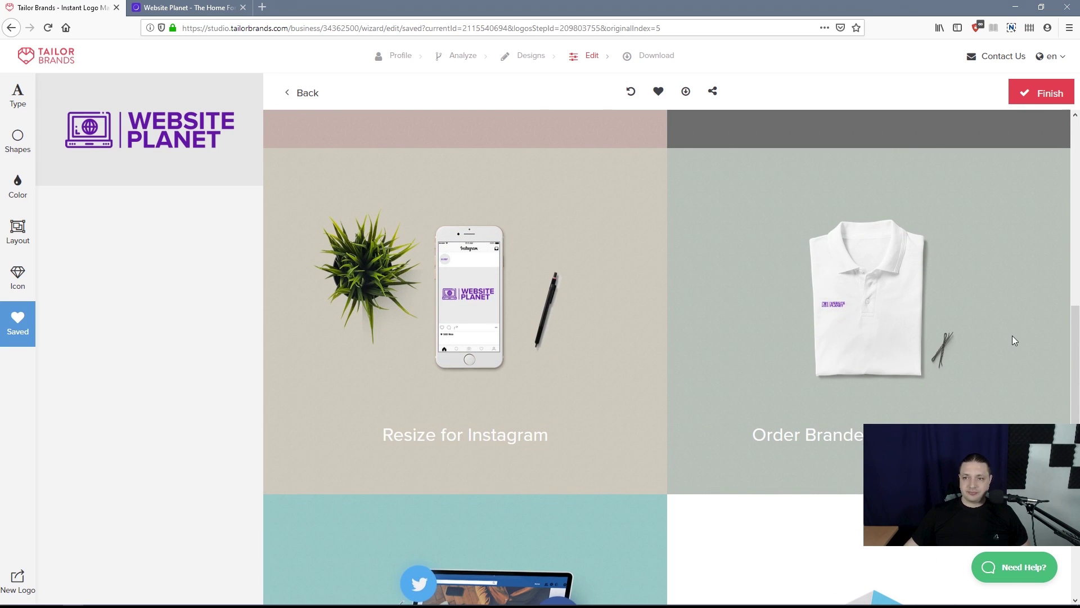
{"action": "scroll", "coordinate": [838, 332], "scroll_direction": "down", "scroll_amount": 9}
{"action": "scroll", "coordinate": [810, 321], "scroll_direction": "down", "scroll_amount": 3}
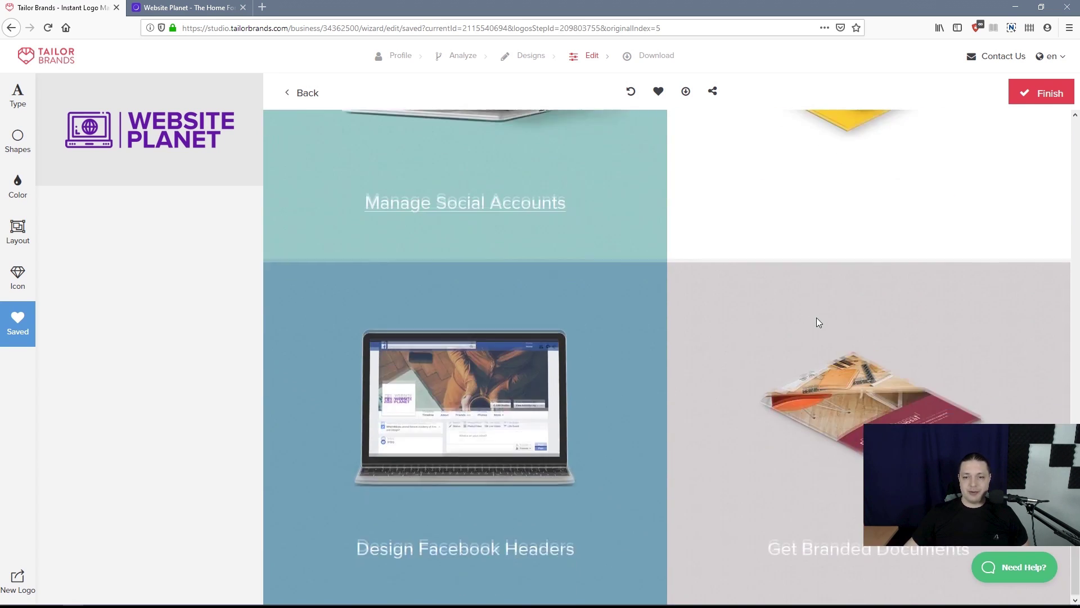
{"action": "scroll", "coordinate": [816, 320], "scroll_direction": "up", "scroll_amount": 15}
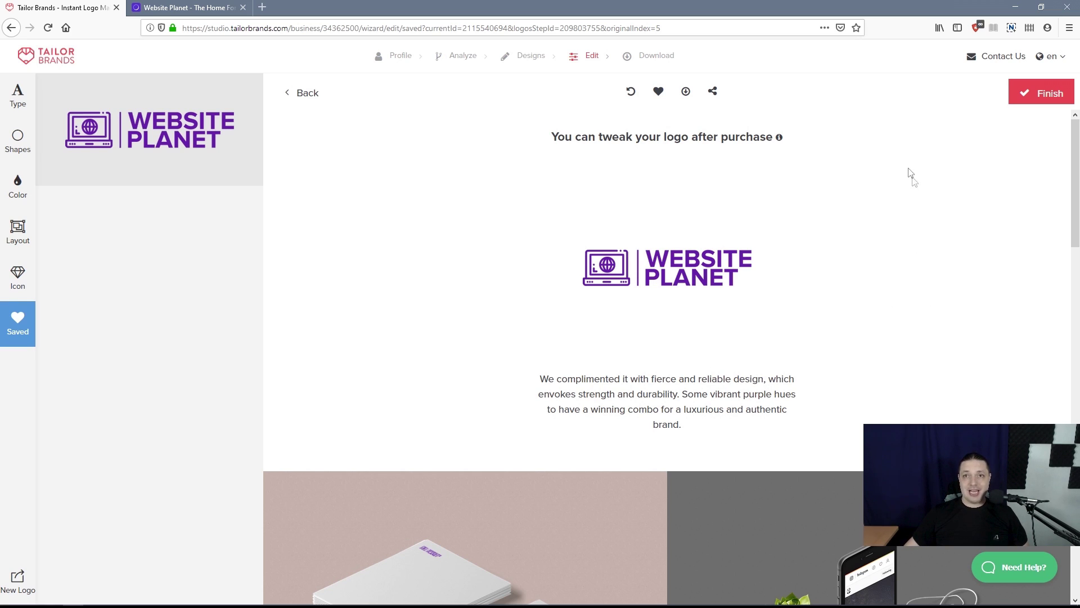
Step: Finish the logo design and download the primary logo, saving the archive Logos_ByTailorBrands.zip
{"action": "left_click", "coordinate": [1042, 92]}
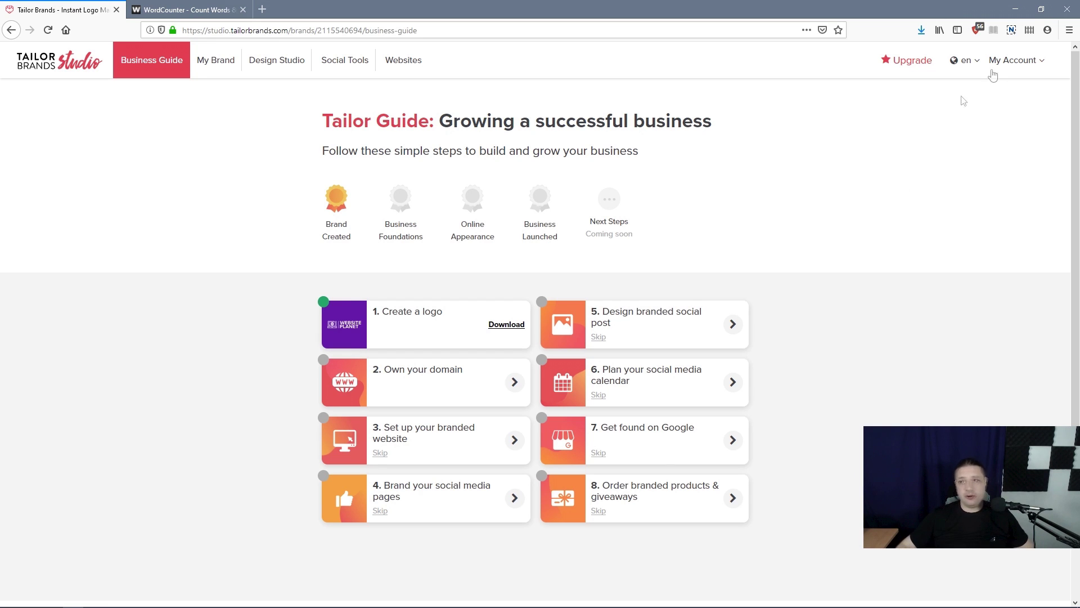
{"action": "left_click", "coordinate": [1026, 67]}
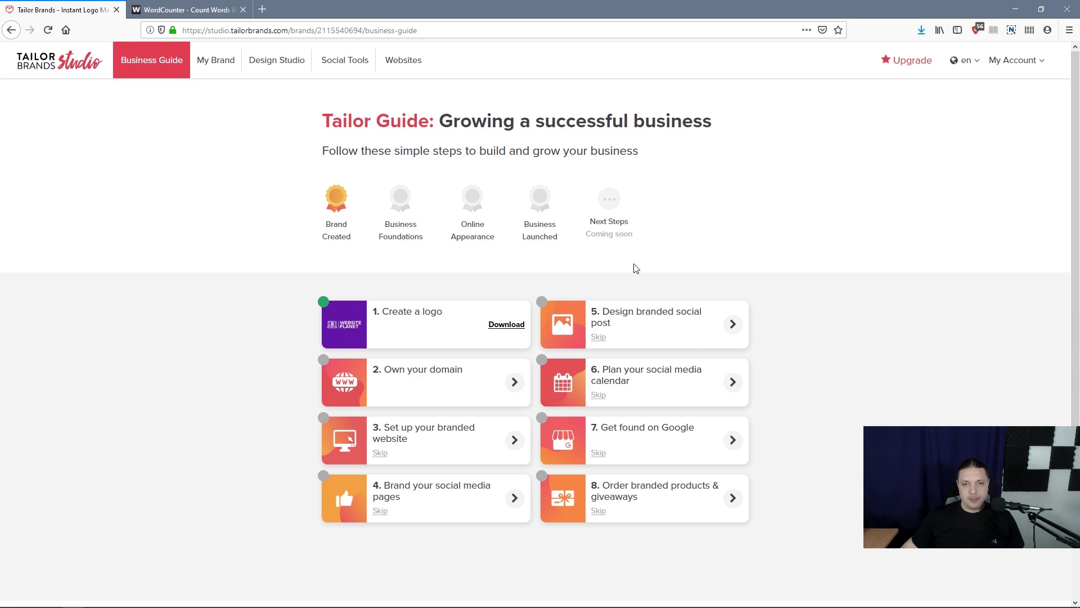
{"action": "left_click", "coordinate": [507, 327]}
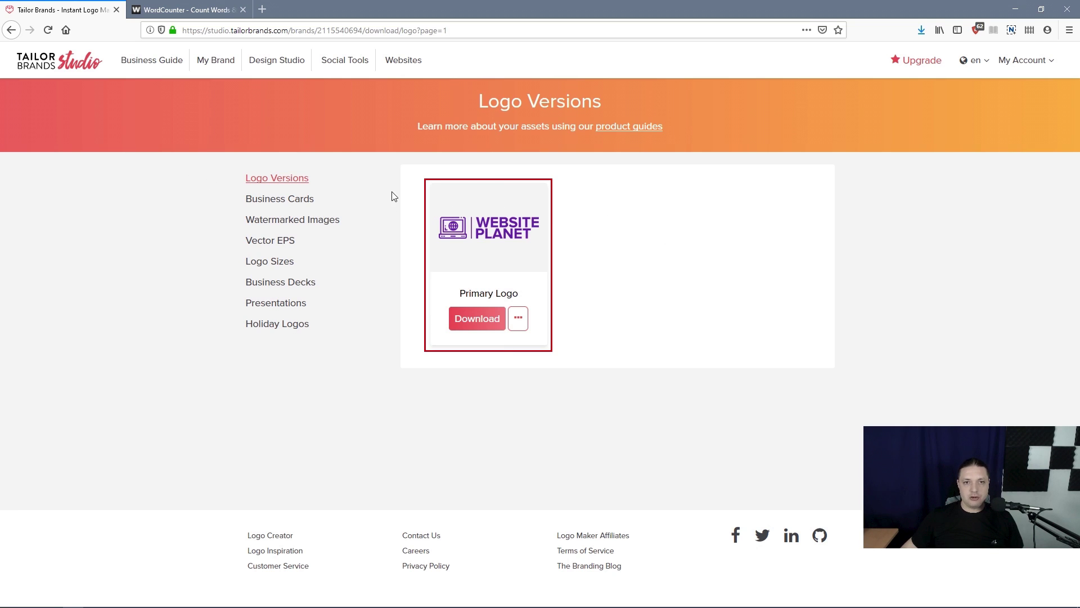
{"action": "left_click", "coordinate": [466, 325]}
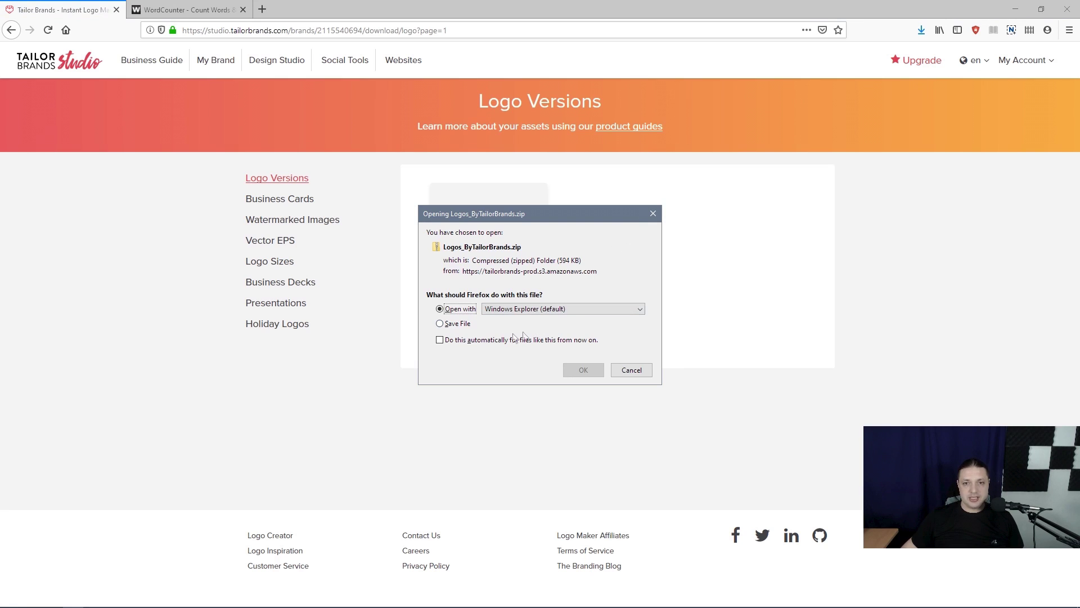
{"action": "left_click", "coordinate": [460, 329]}
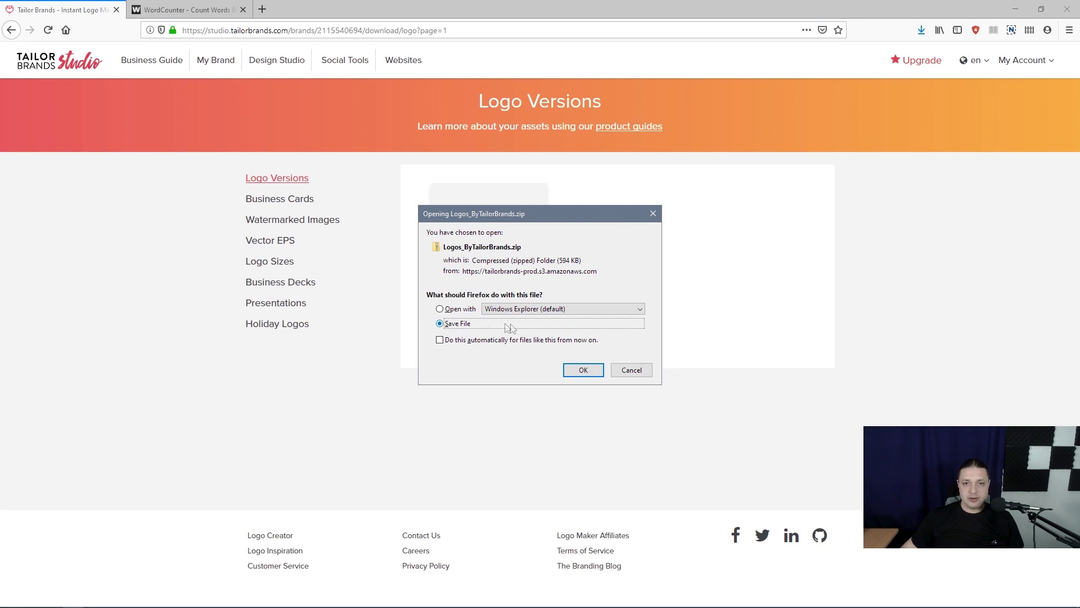
{"action": "left_click", "coordinate": [583, 371]}
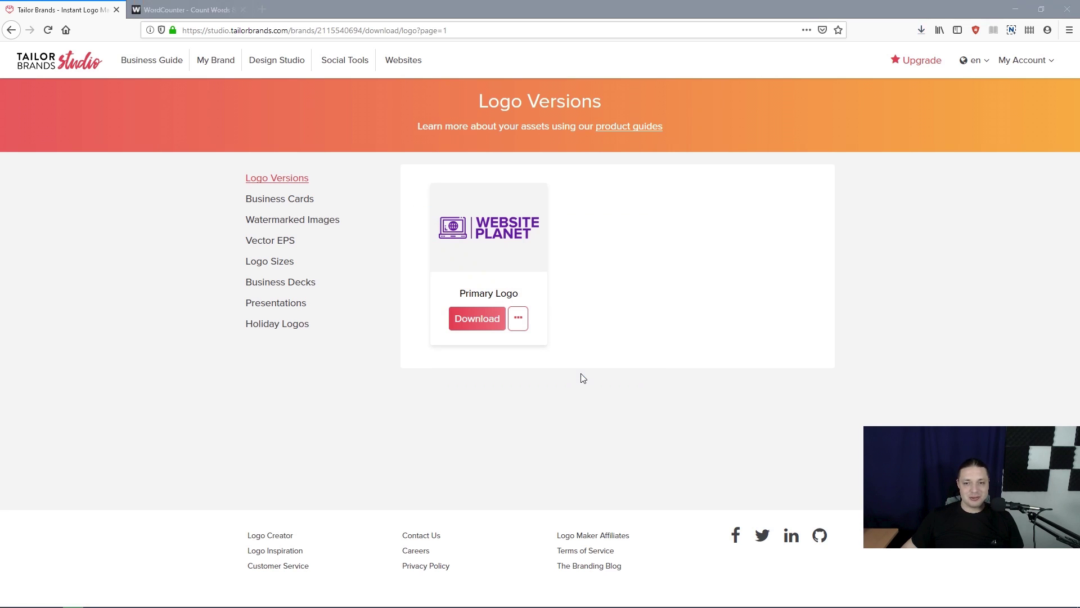
Step: Open the downloaded Logos_ByTailorBrands.zip and view the white logo files with dark and transparent backgrounds
{"action": "left_click", "coordinate": [921, 29]}
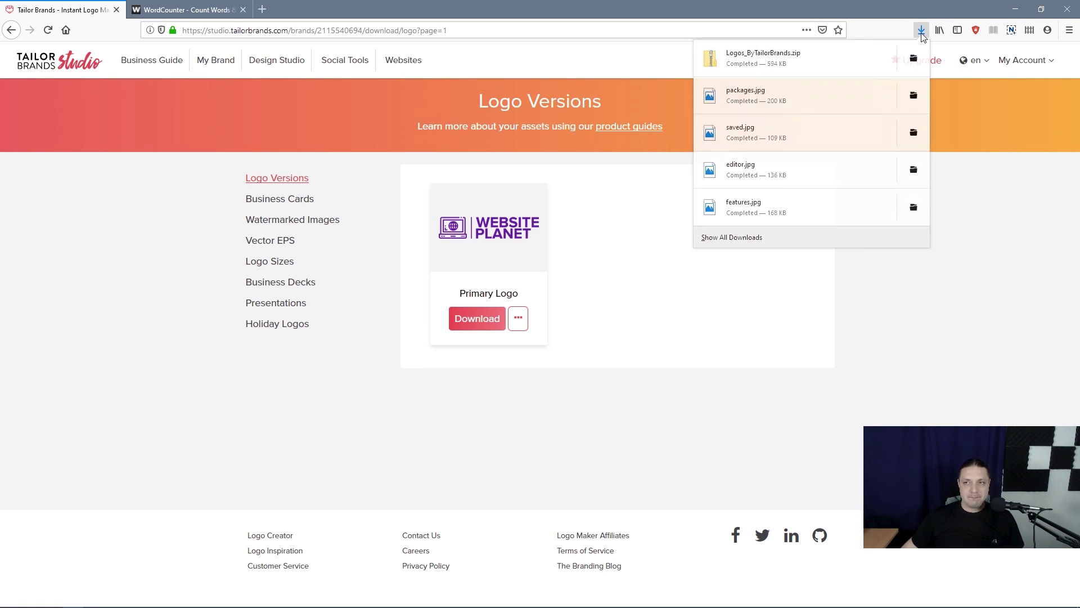
{"action": "left_click", "coordinate": [820, 60]}
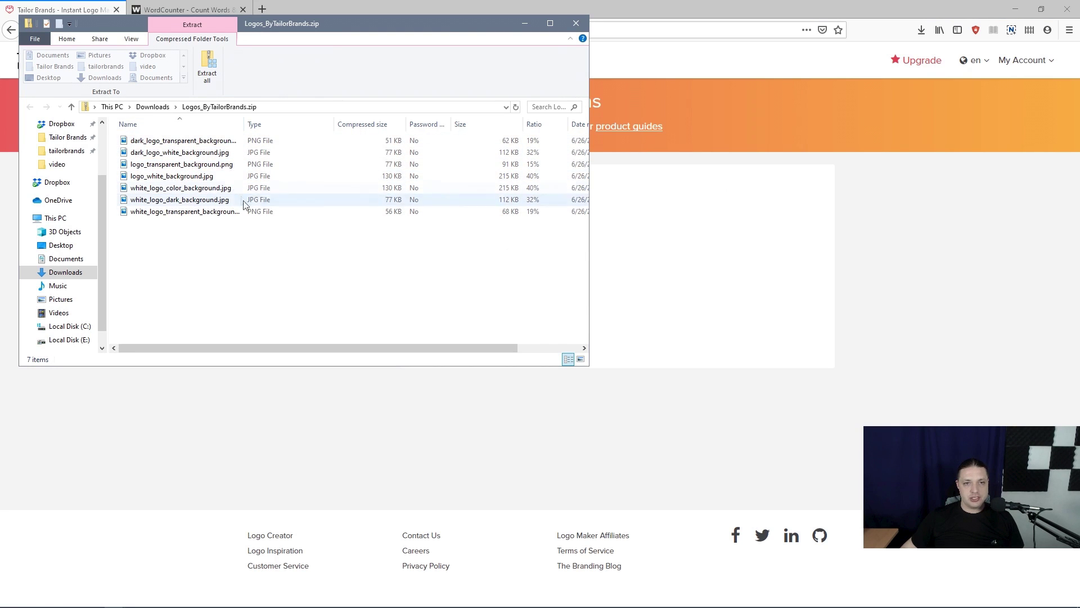
{"action": "double_click", "coordinate": [217, 200]}
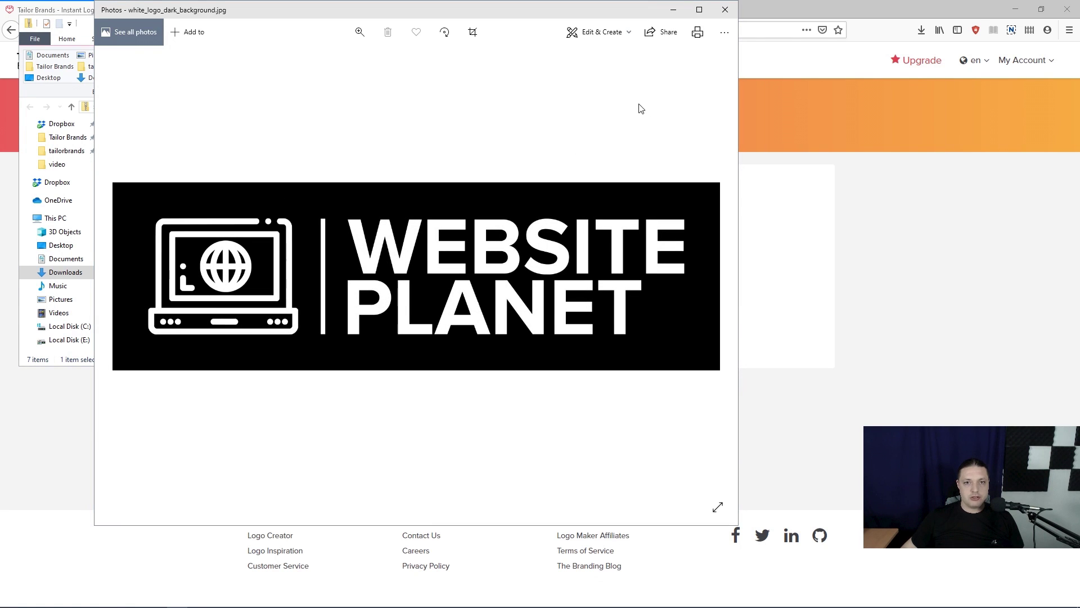
{"action": "left_click", "coordinate": [726, 9]}
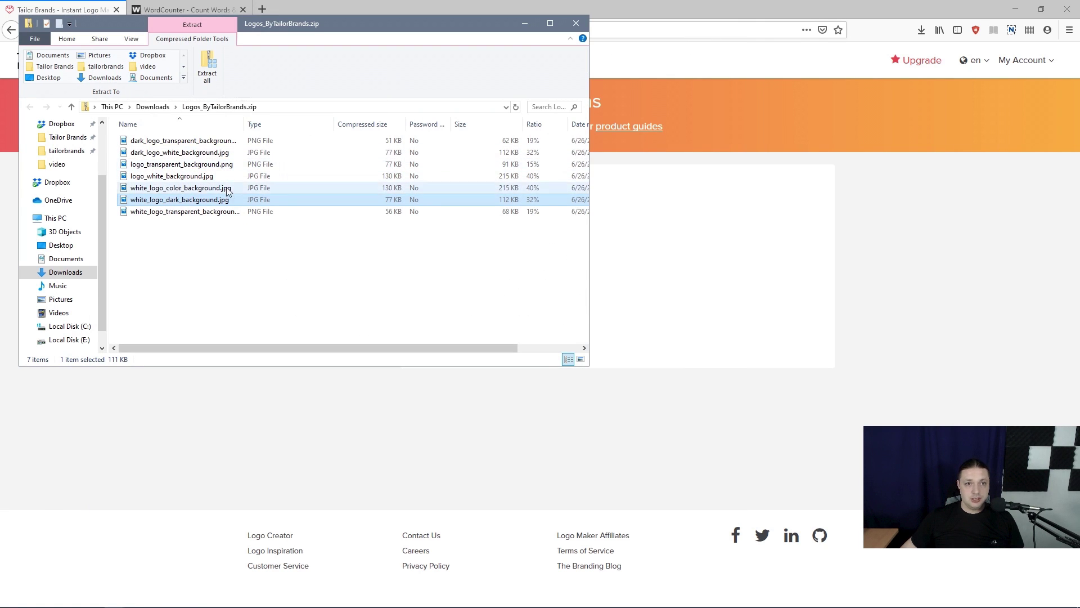
{"action": "double_click", "coordinate": [230, 212]}
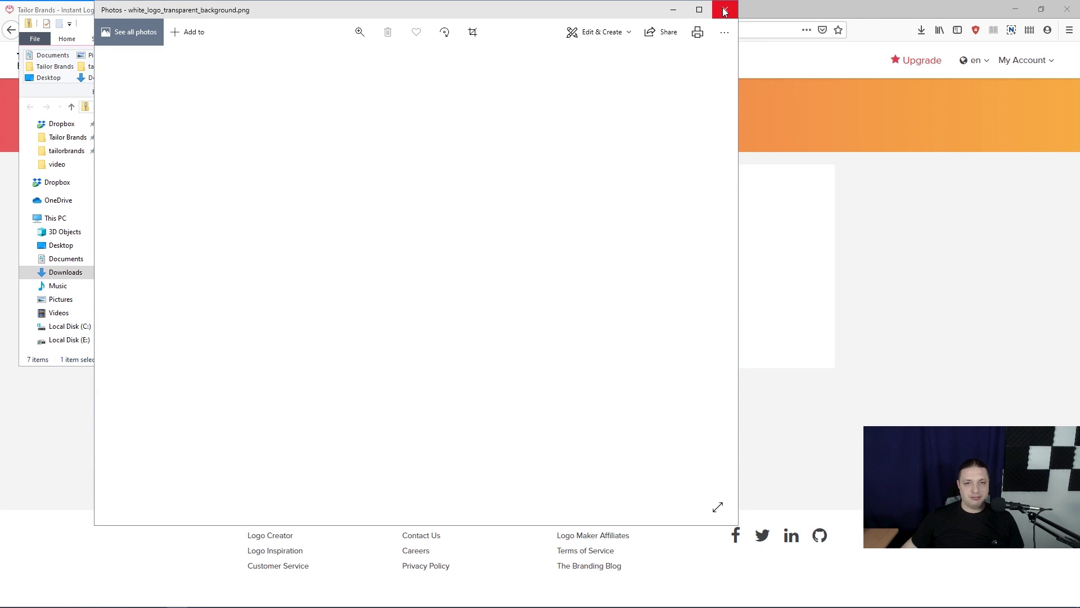
{"action": "left_click", "coordinate": [725, 11]}
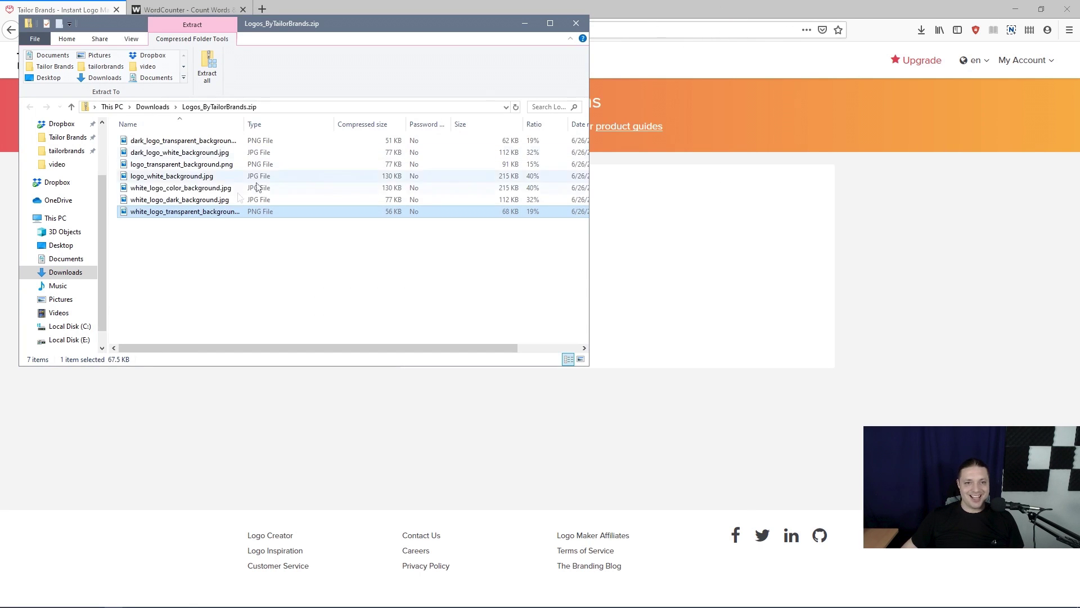
Step: View the dark logo with a transparent background and the color logo with a white background from the archive
{"action": "double_click", "coordinate": [196, 141]}
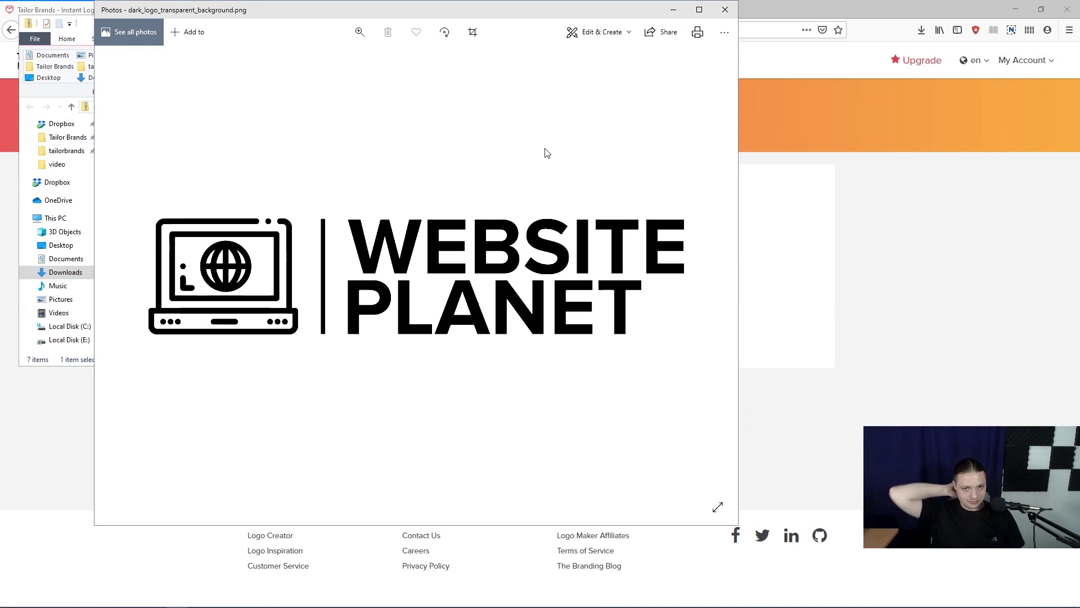
{"action": "left_click", "coordinate": [725, 9]}
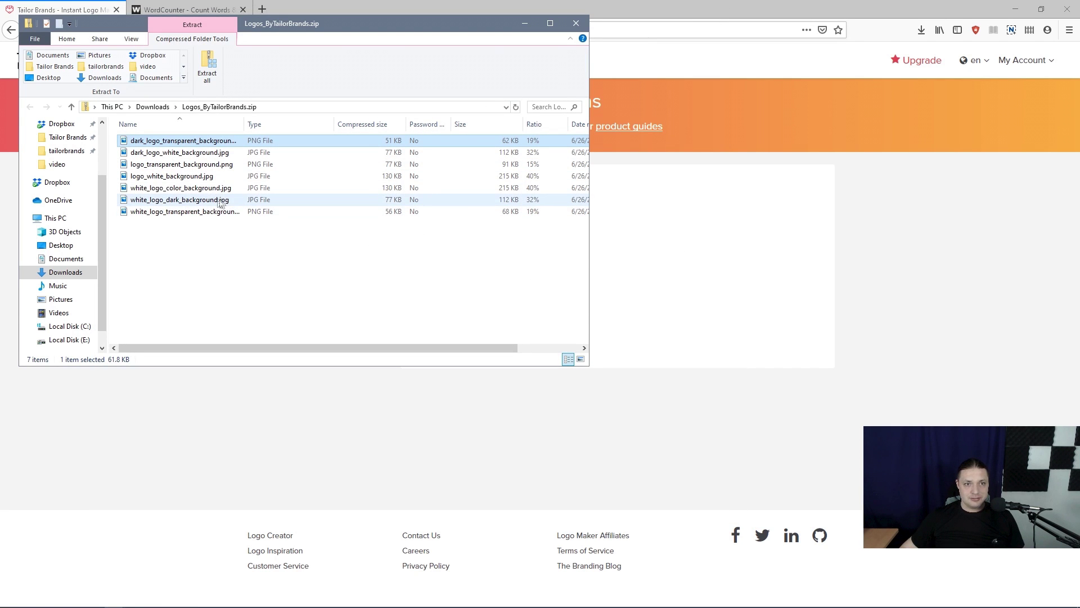
{"action": "double_click", "coordinate": [183, 176]}
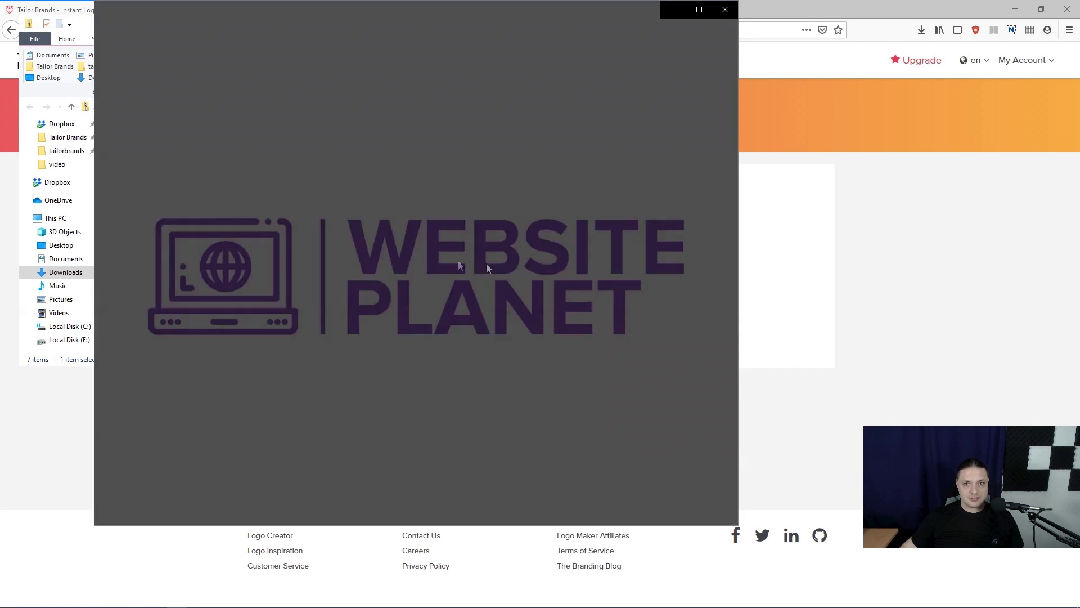